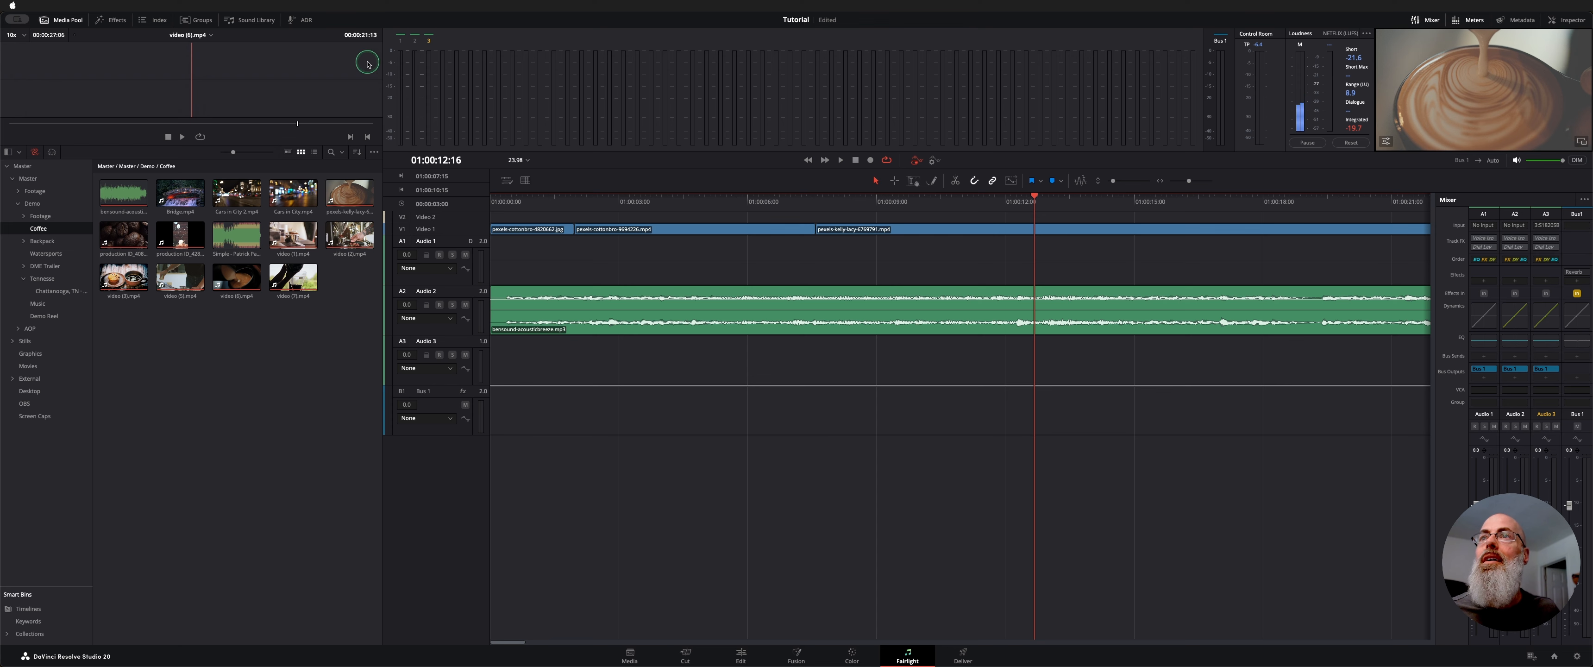
# Open the ADR tools and delete both existing Voice Over 1 cues from the cue list.
pyautogui.click(307, 23)
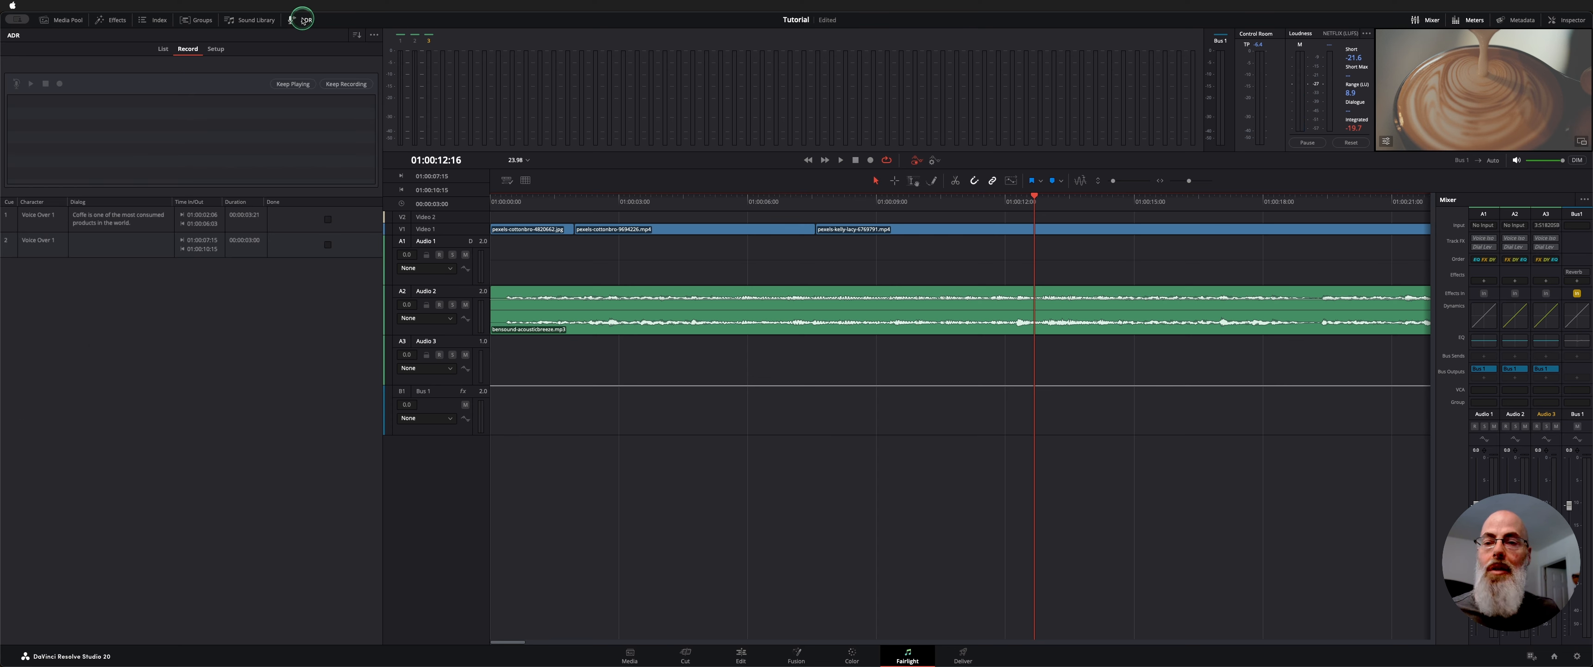
pyautogui.click(303, 22)
pyautogui.click(303, 22)
pyautogui.click(181, 258)
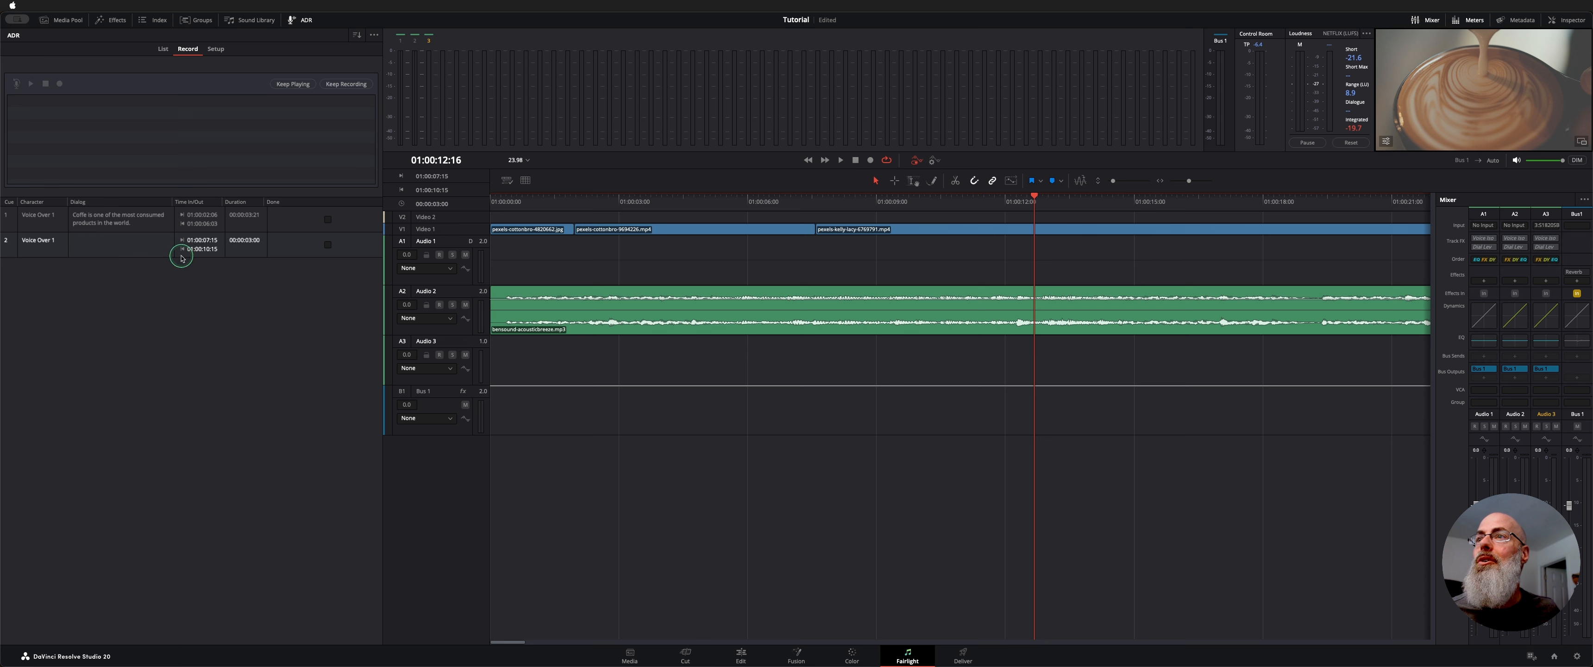
pyautogui.rightClick(165, 258)
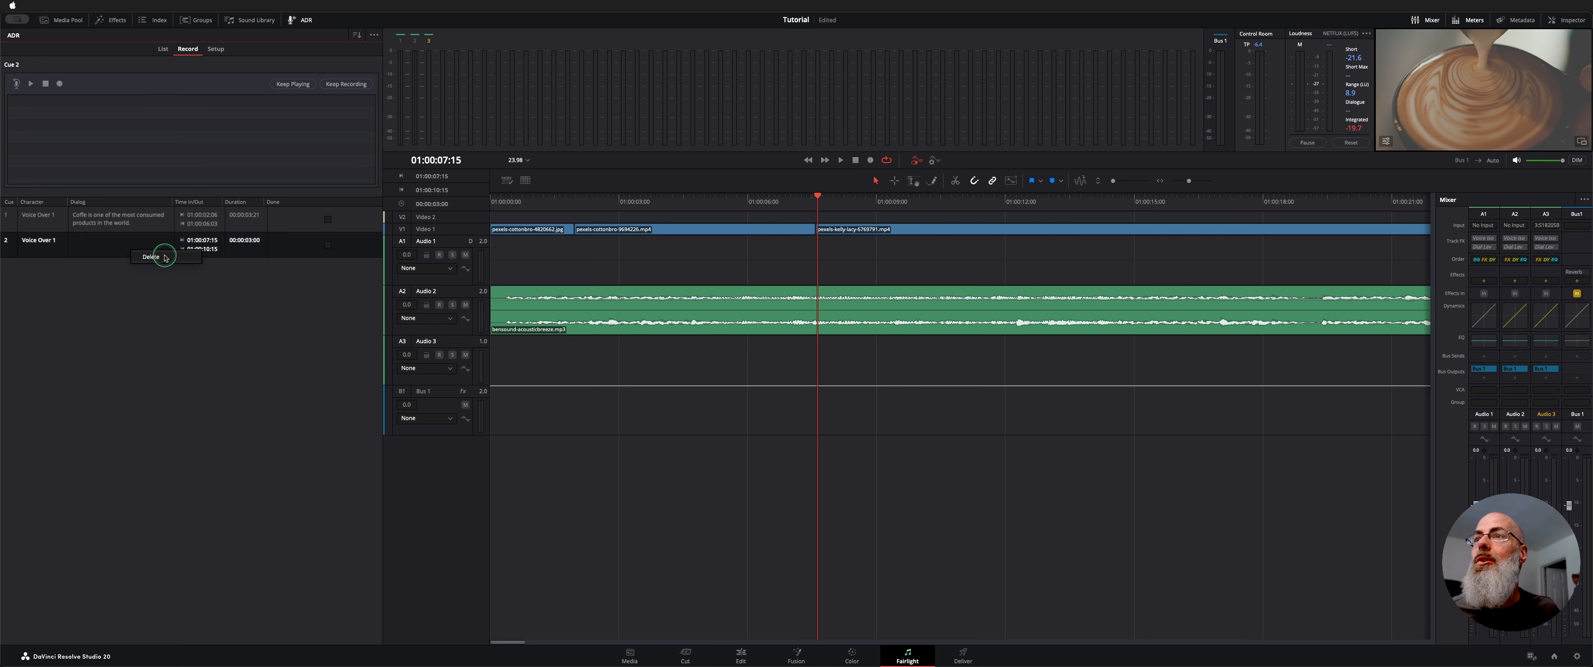
pyautogui.click(151, 257)
pyautogui.click(145, 226)
pyautogui.rightClick(156, 237)
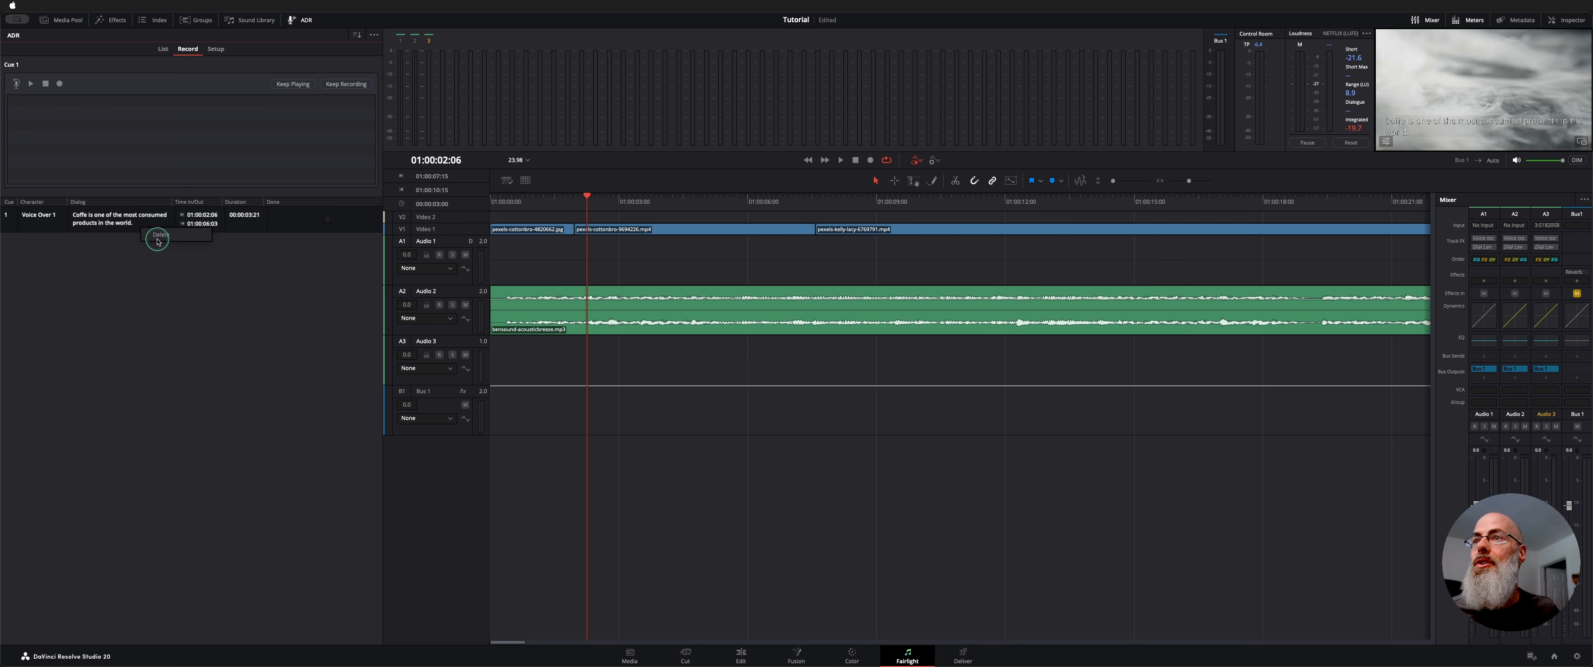
pyautogui.click(158, 239)
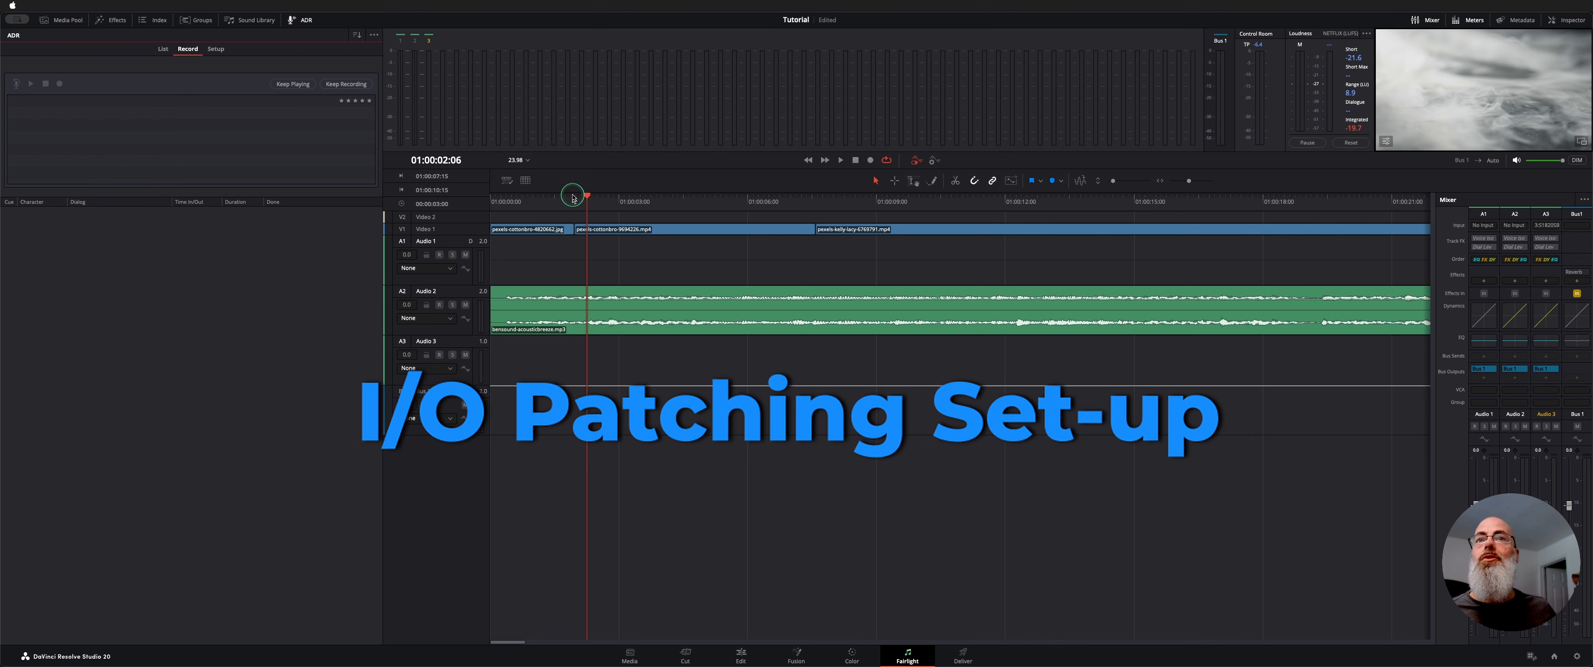
# Select the Audio 3 track and open its input patching, widening the Source column to show full input names.
pyautogui.click(550, 198)
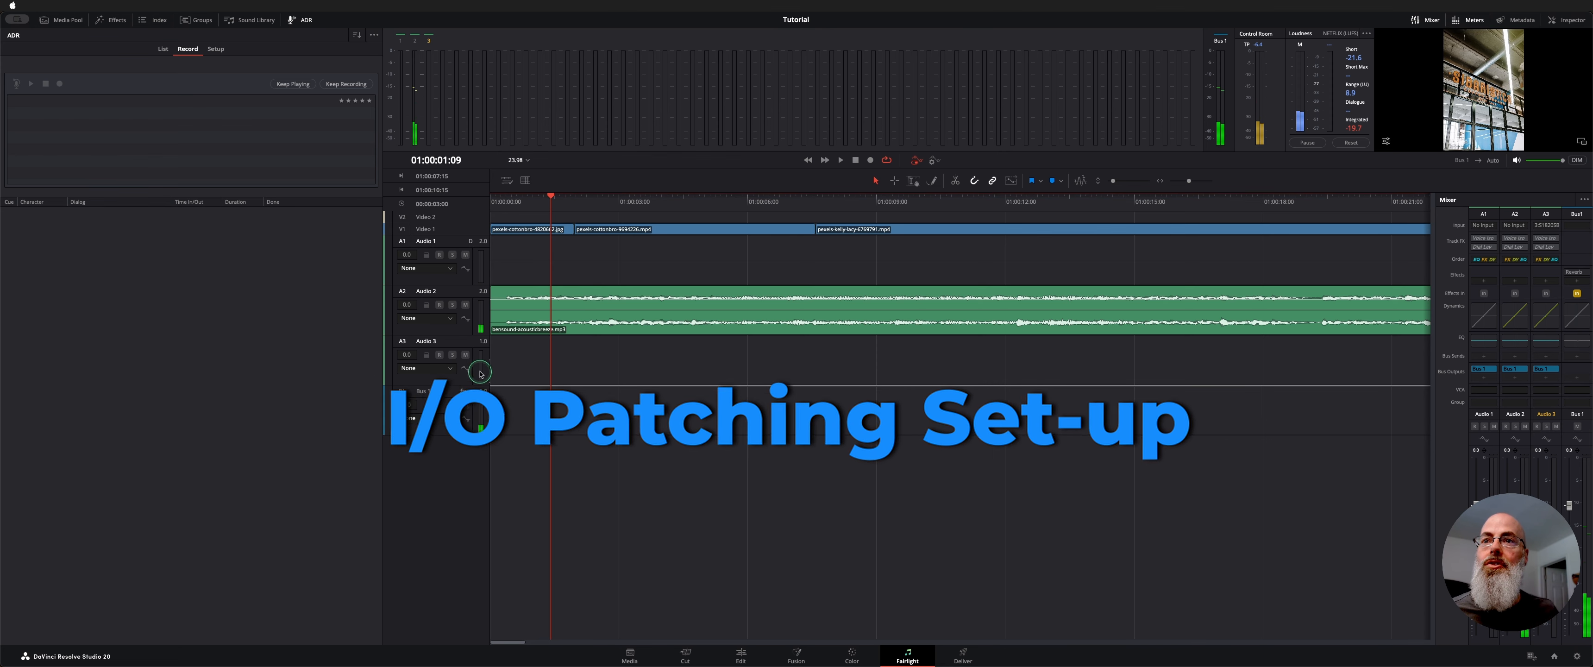
pyautogui.click(426, 350)
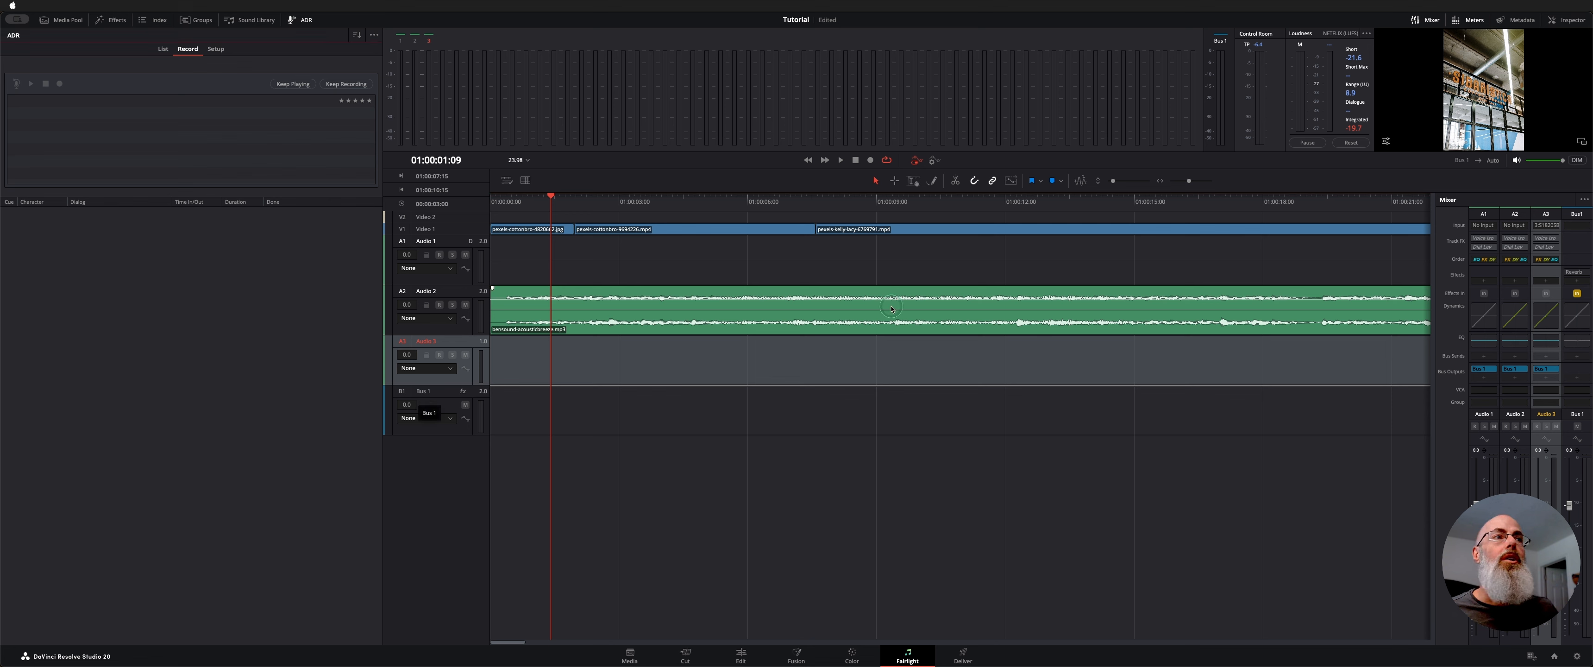
pyautogui.click(1550, 225)
pyautogui.click(1574, 244)
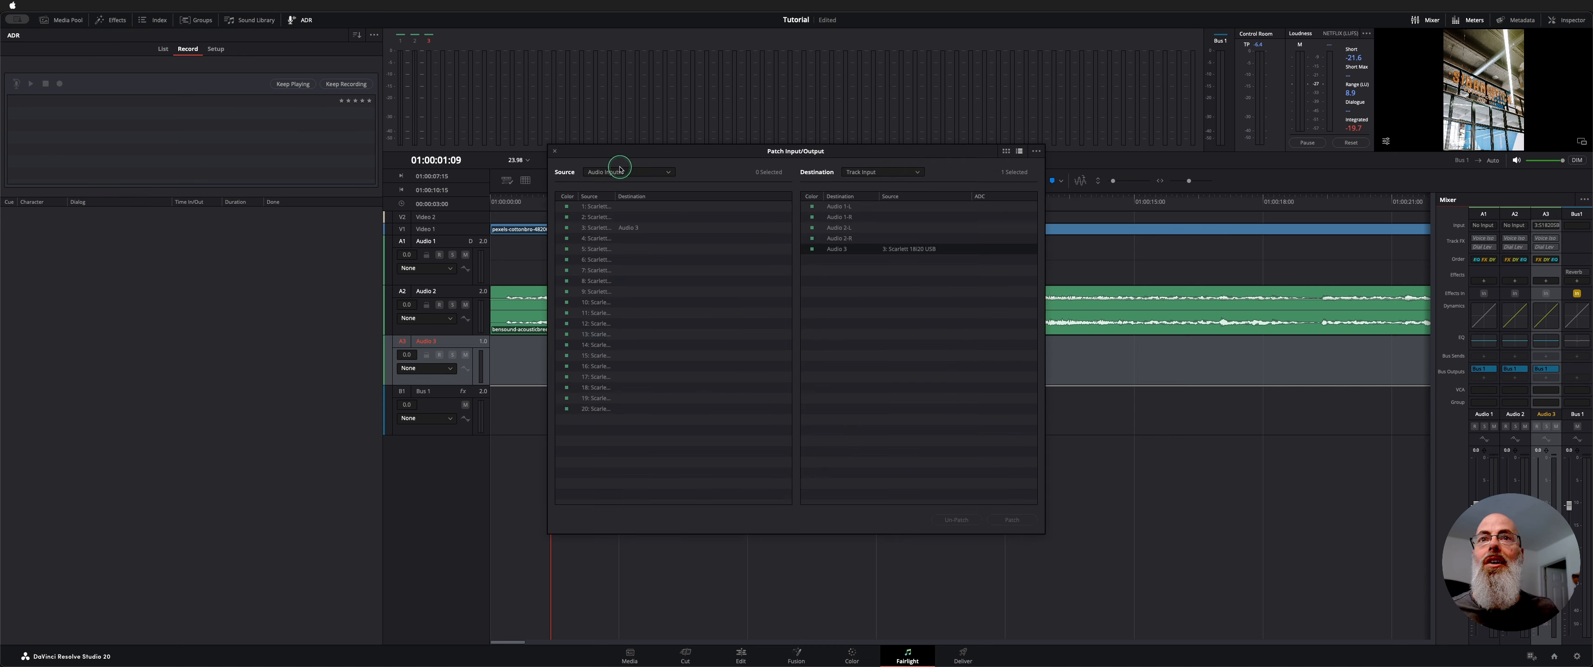
pyautogui.moveTo(616, 196); pyautogui.dragTo(668, 195)
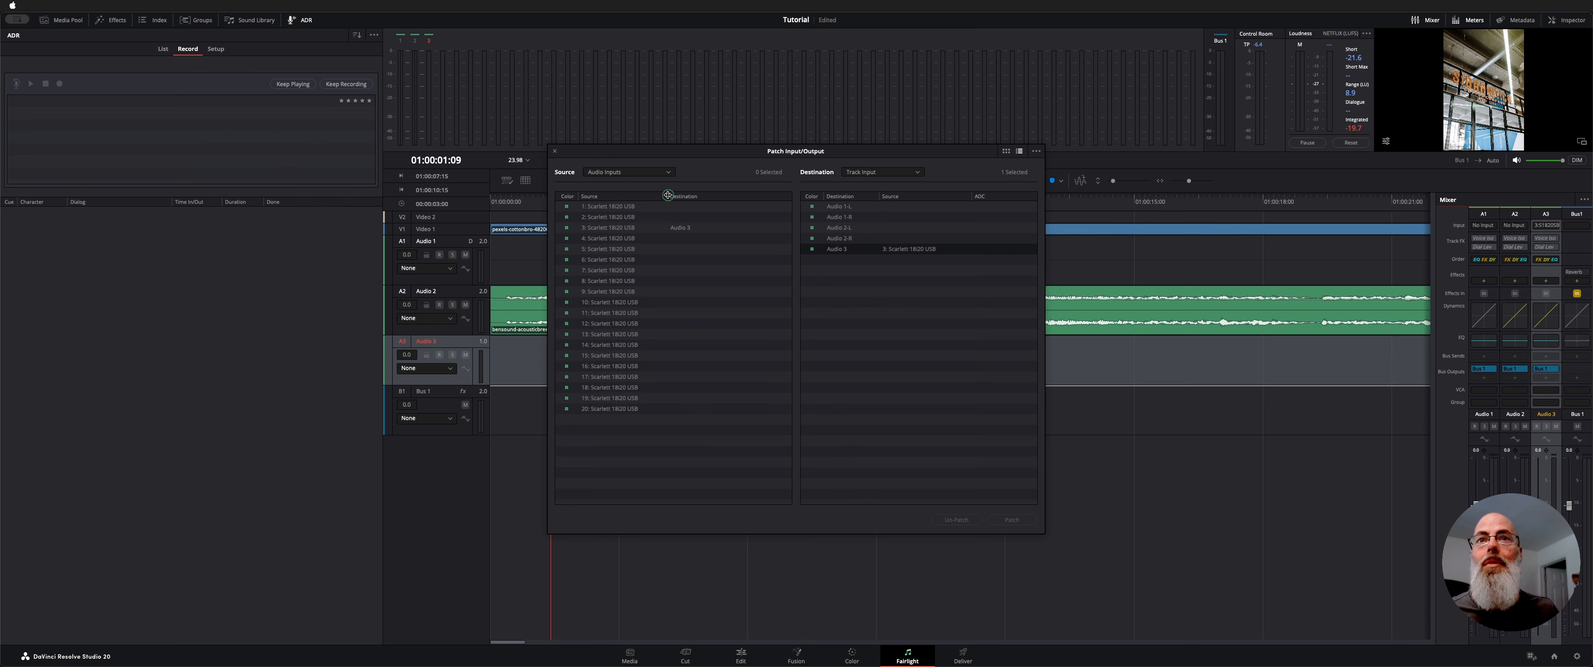
# Un-patch source 3, the Scarlett 18i20 USB input, from the Audio 3 track input.
pyautogui.click(640, 229)
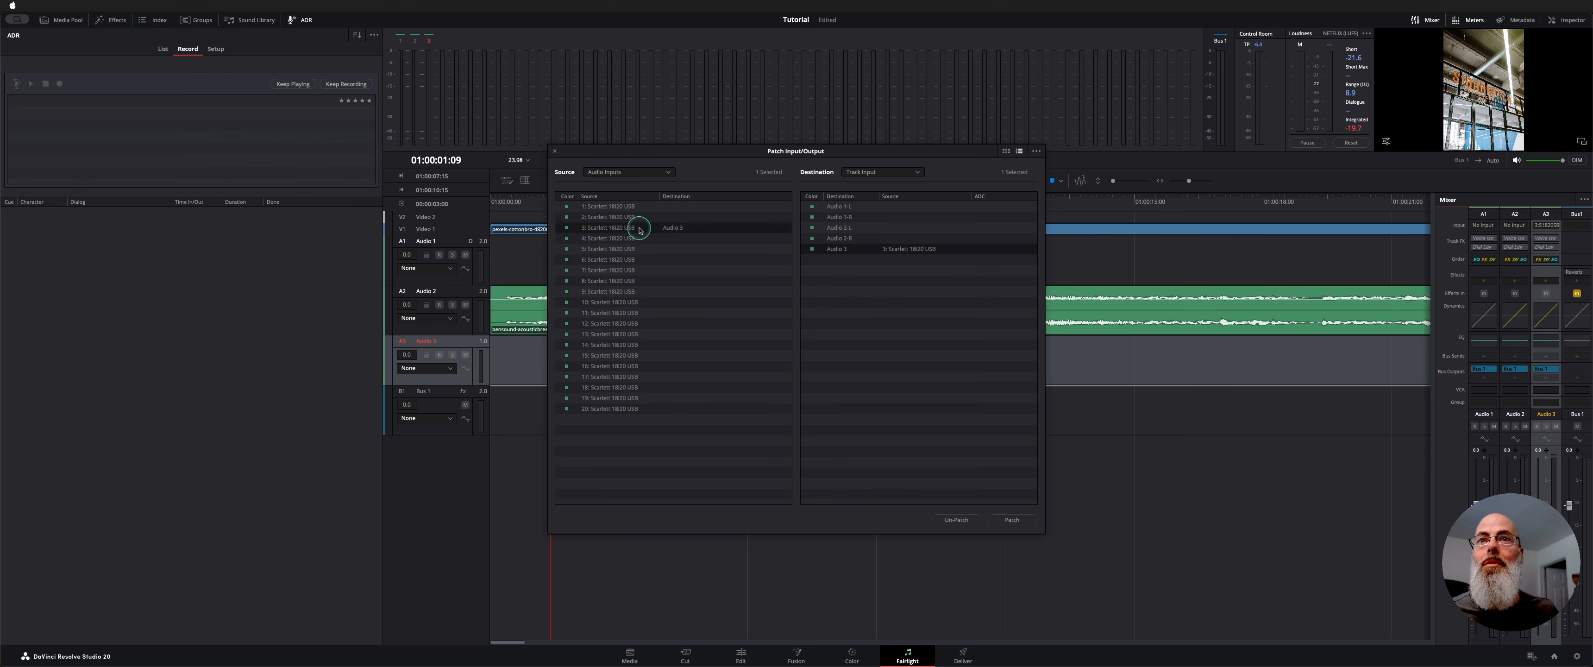
pyautogui.click(915, 249)
pyautogui.click(915, 249)
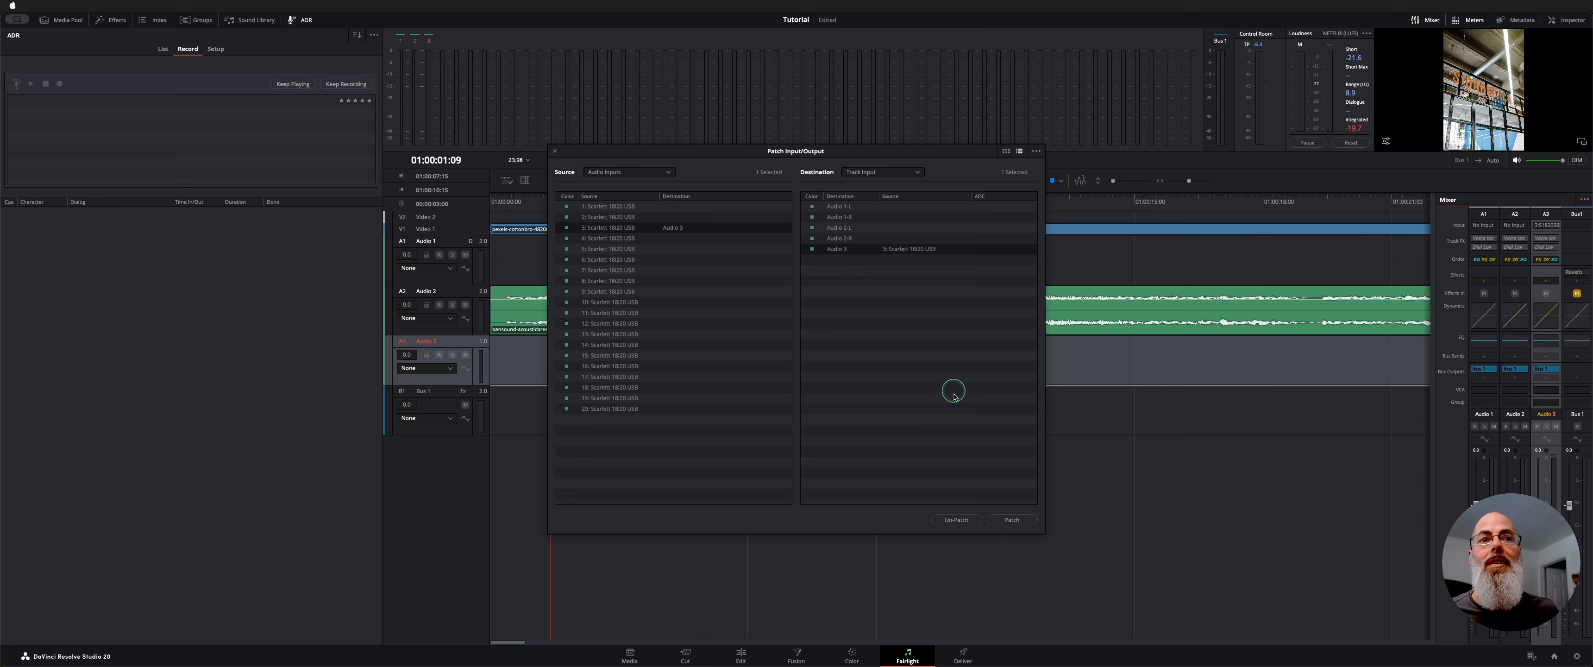
pyautogui.click(957, 519)
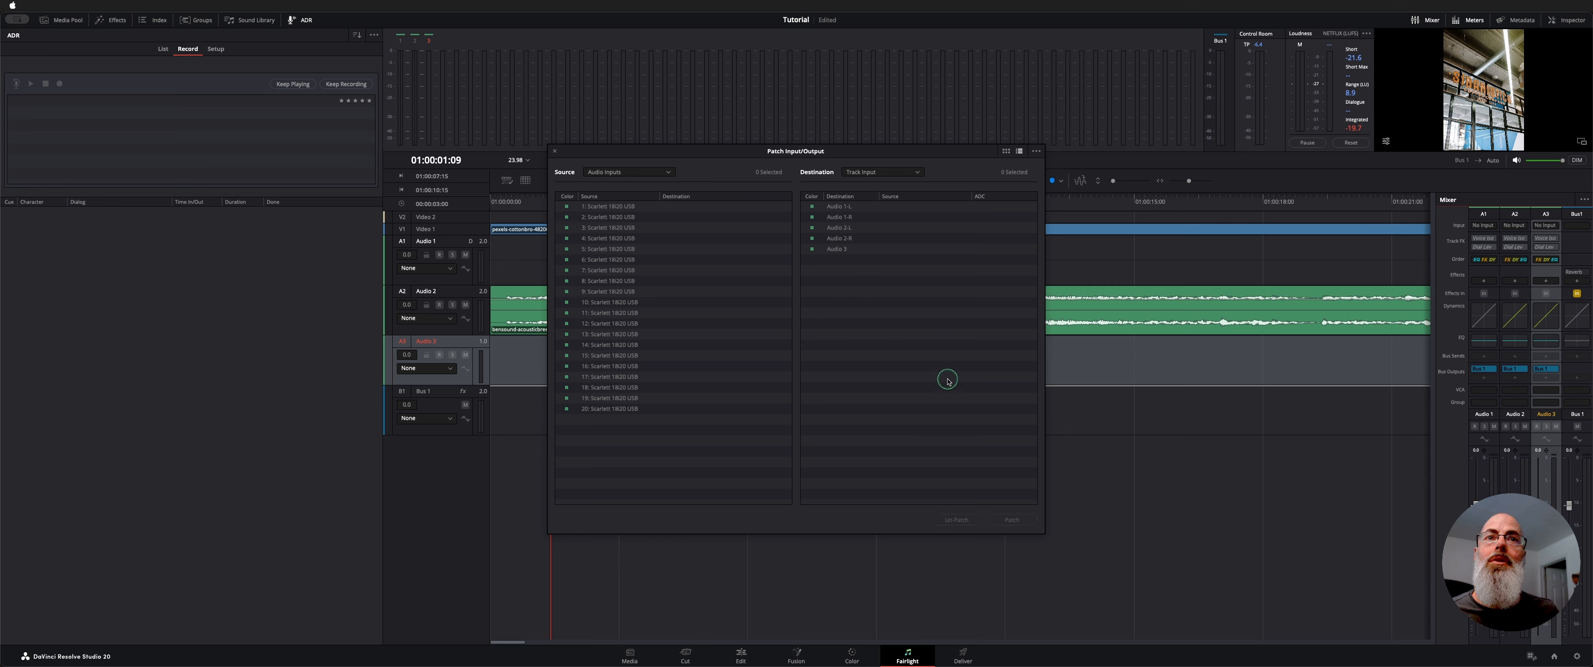
# Patch audio input 3 of the Scarlett 18i20 USB to the Audio 3 track input and close the patching window.
pyautogui.click(653, 172)
pyautogui.click(652, 172)
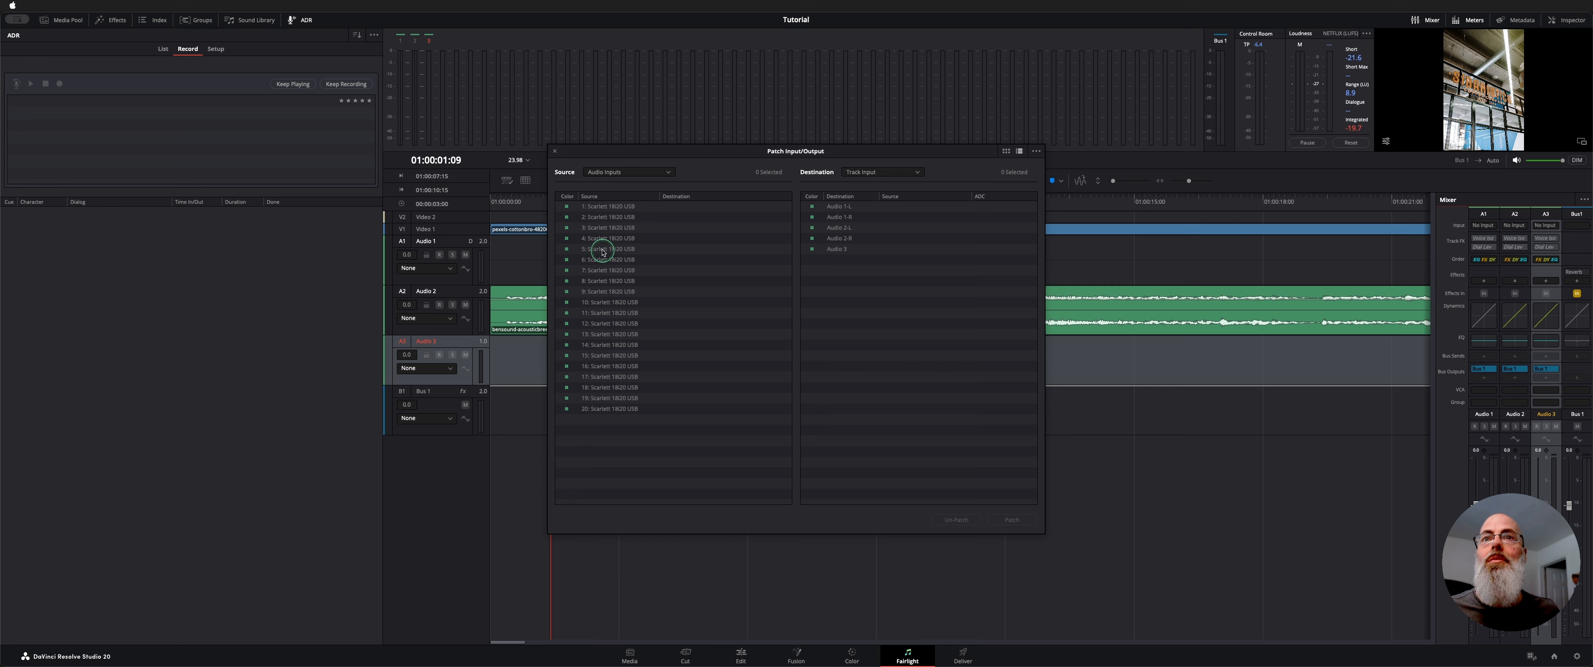
pyautogui.click(594, 229)
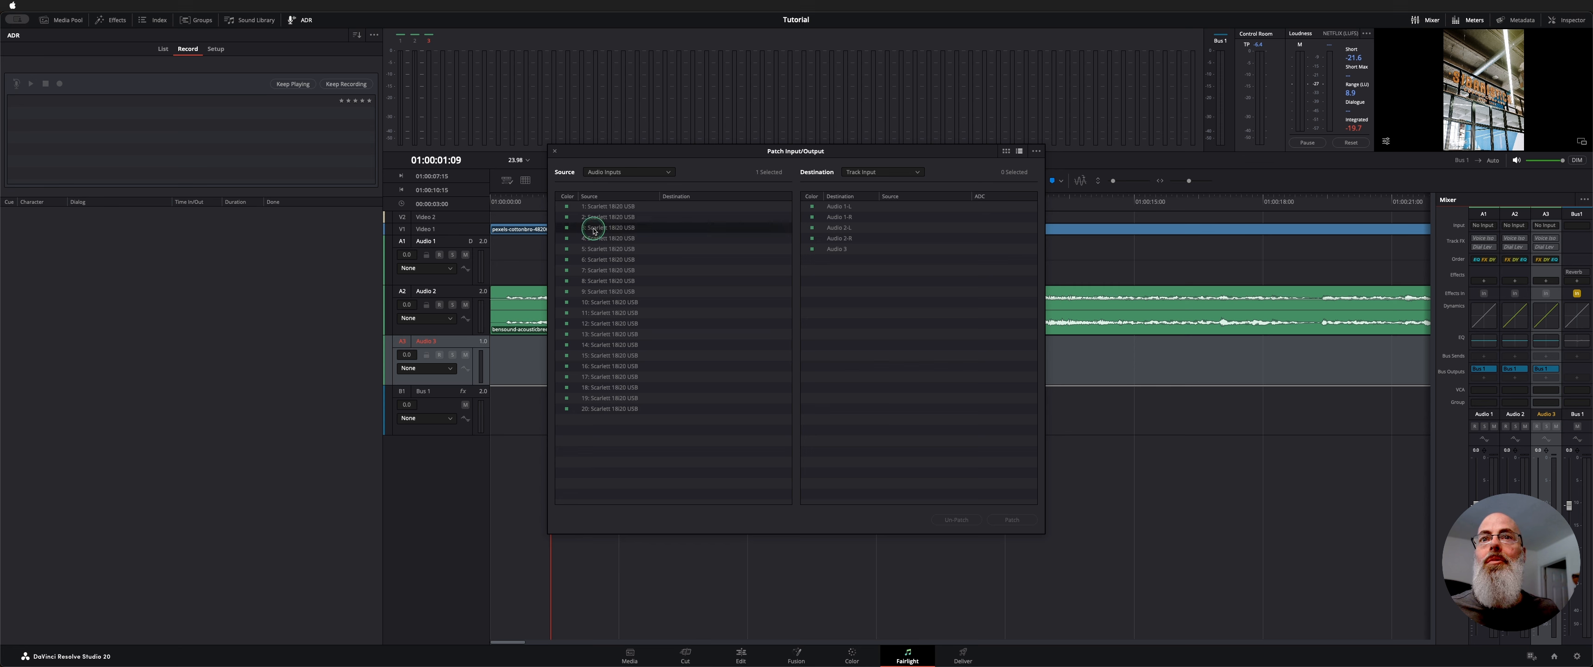
pyautogui.click(866, 249)
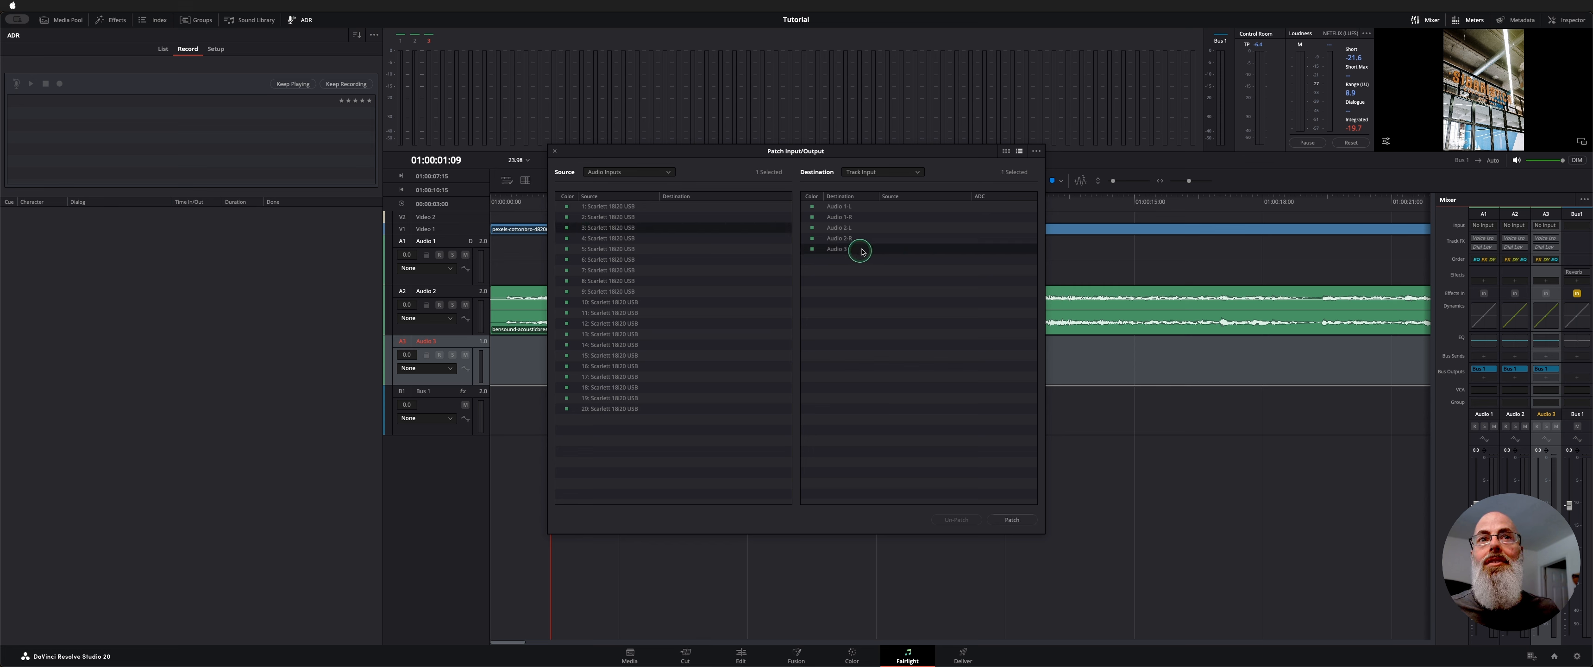
pyautogui.click(1019, 521)
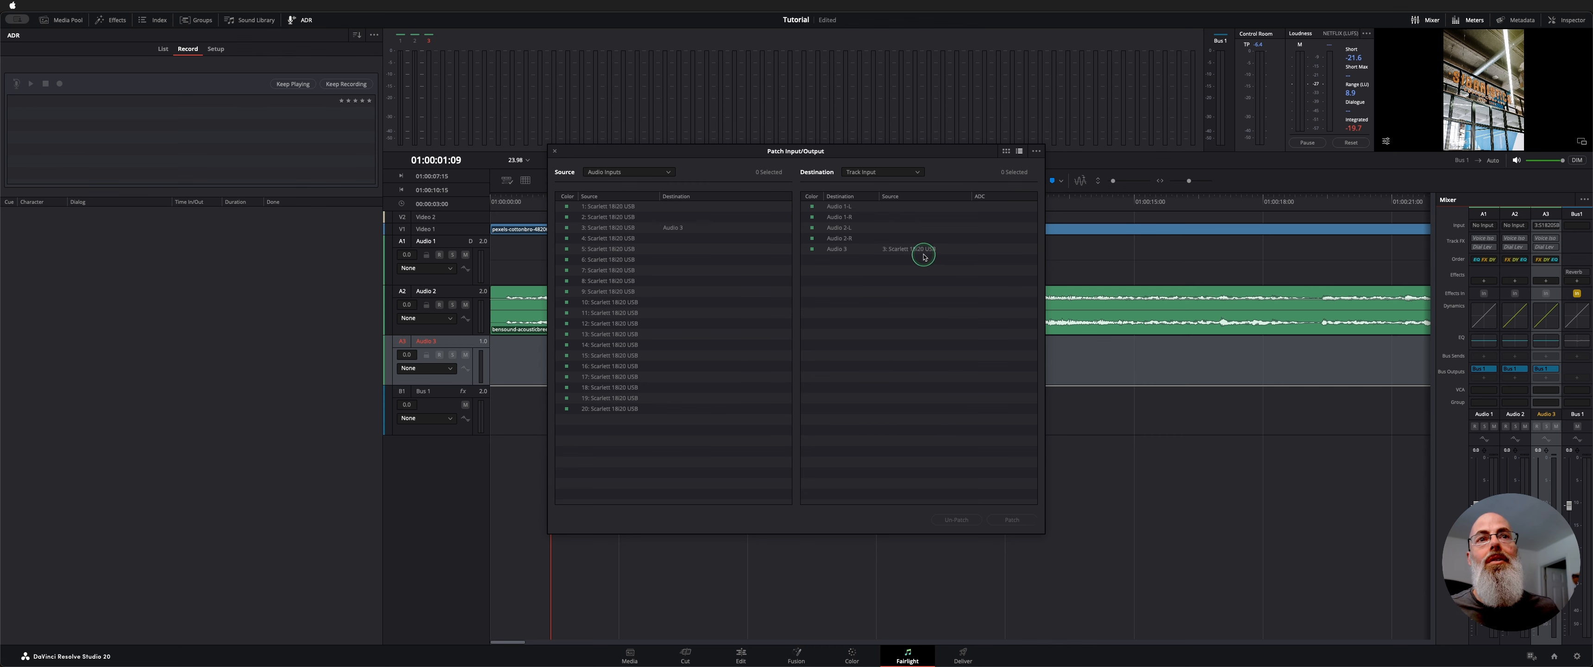
pyautogui.click(555, 149)
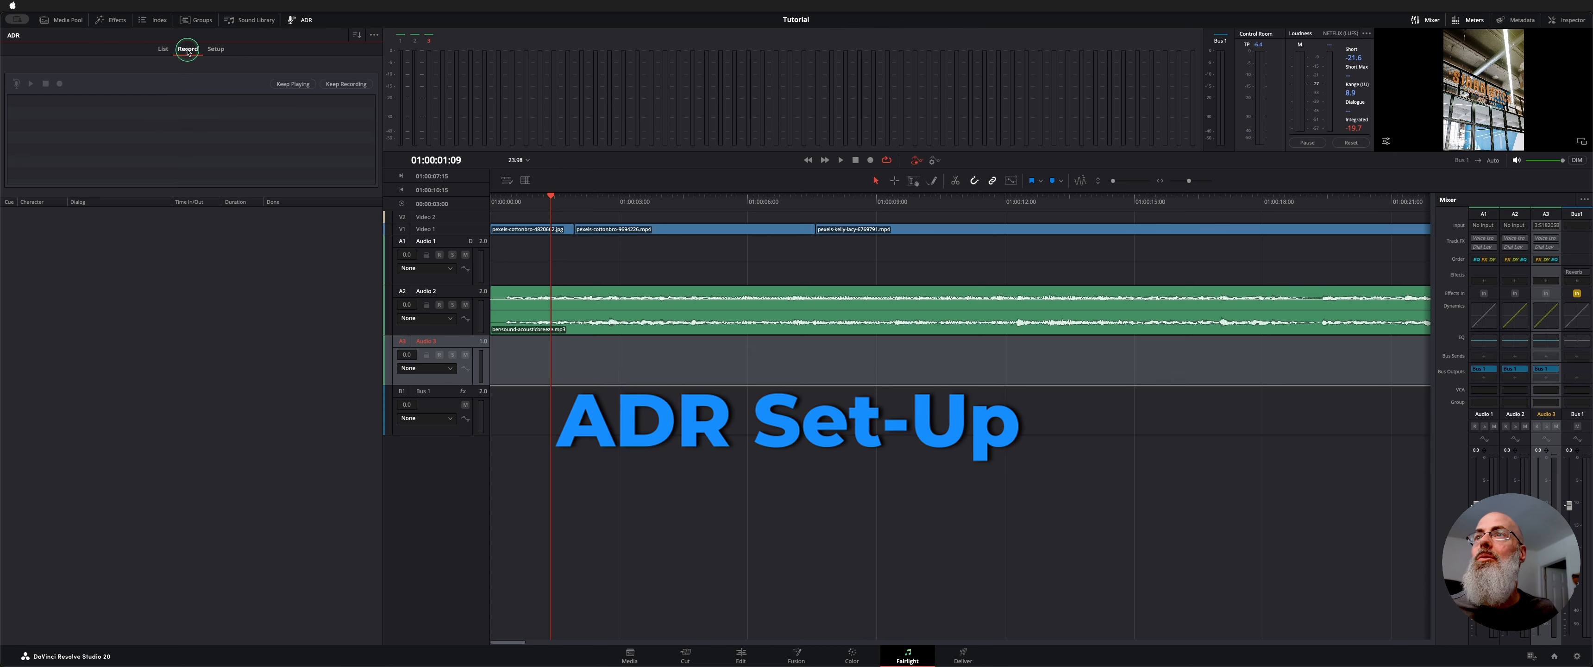
# Open the ADR setup and check the choices for the 1st Record Source.
pyautogui.click(216, 50)
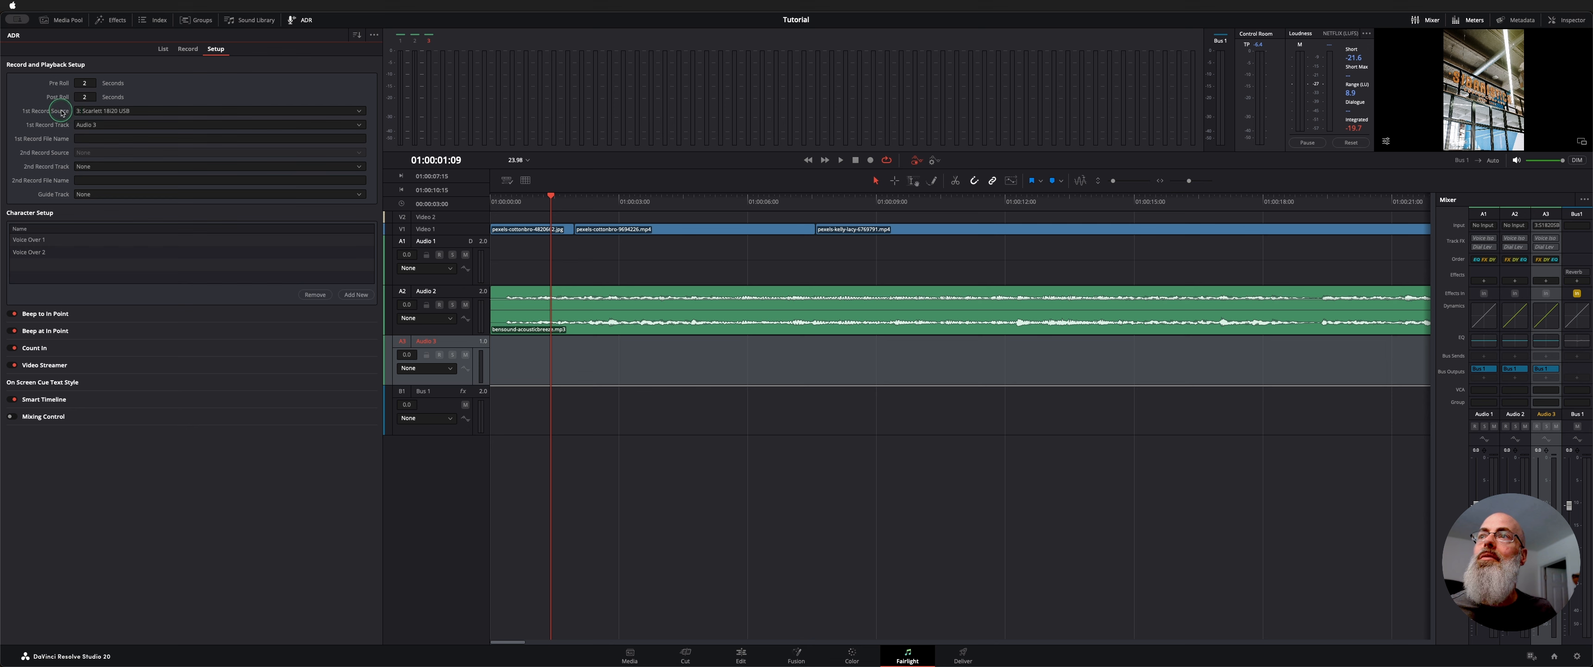
pyautogui.click(139, 110)
pyautogui.click(144, 111)
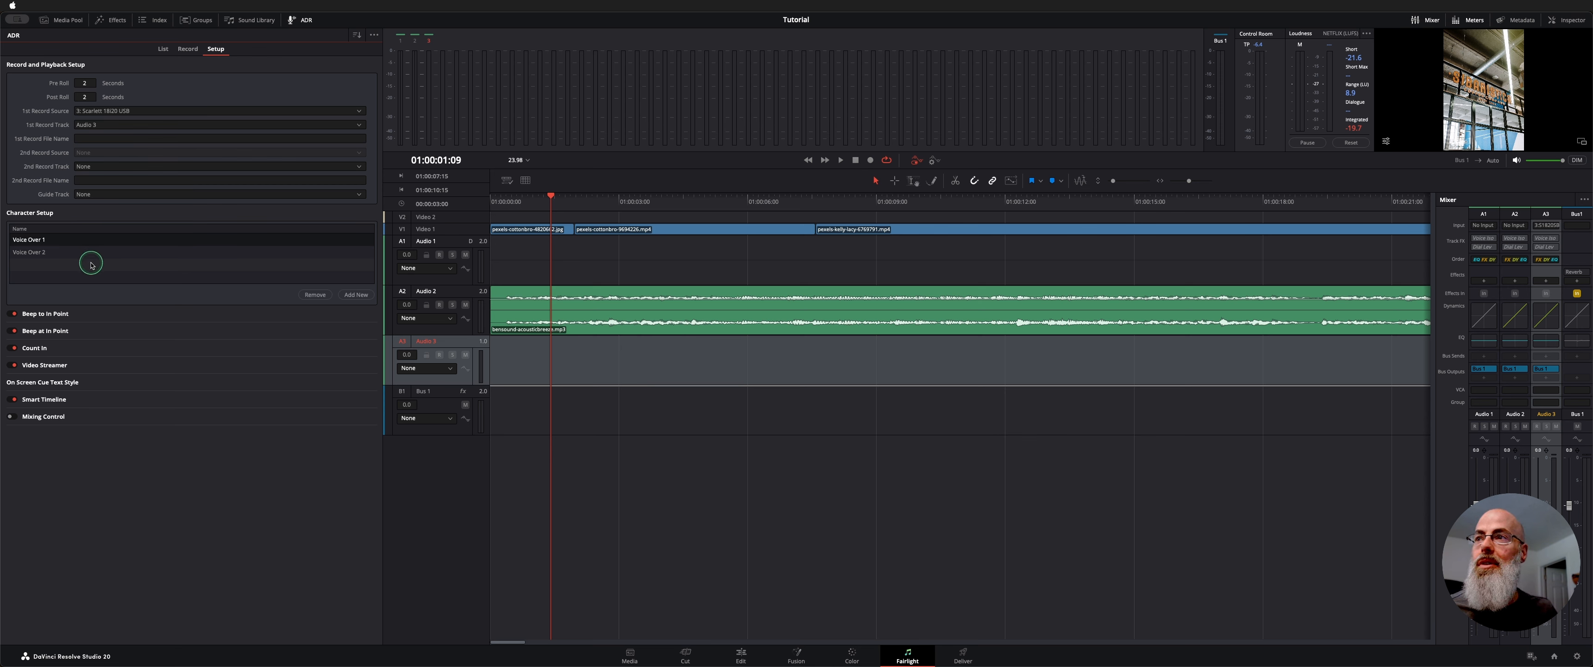
# Add a new character to the Character Setup list and remove it again.
pyautogui.click(91, 263)
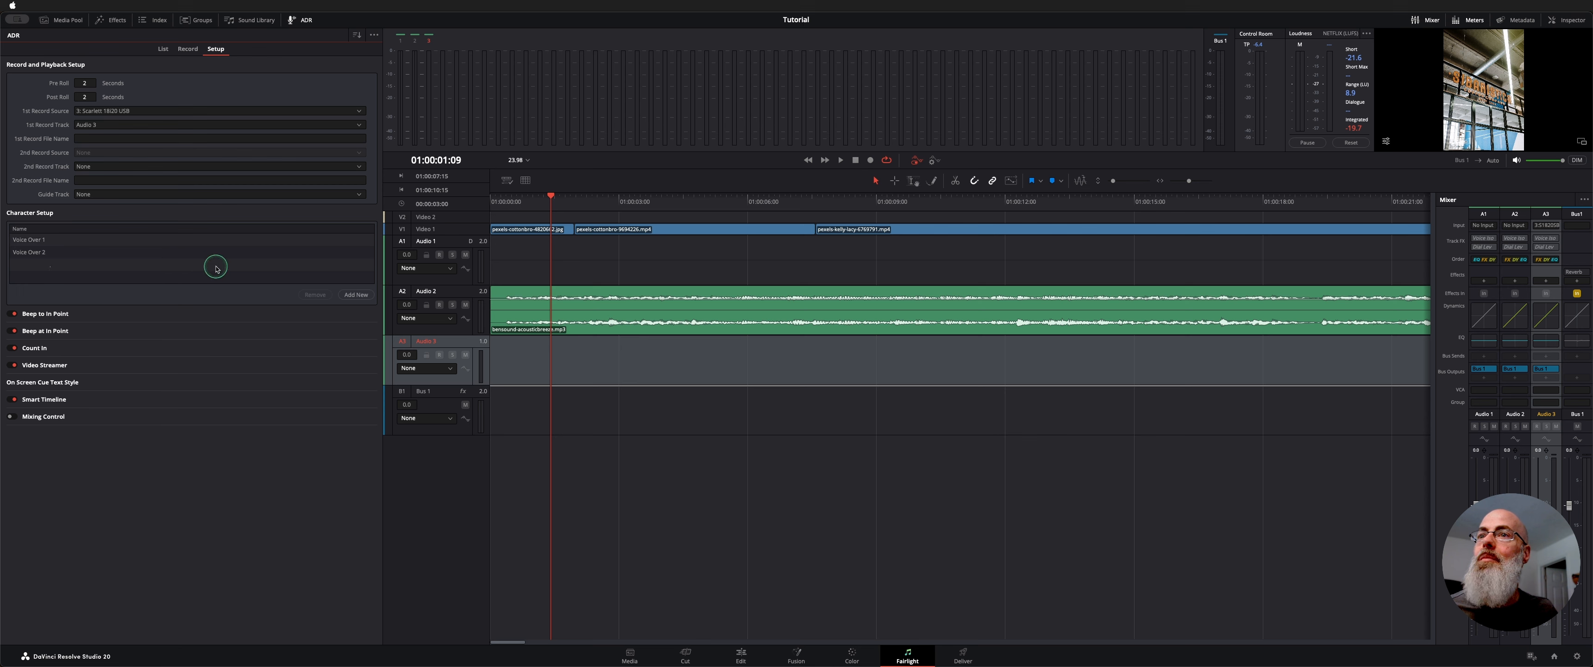
pyautogui.click(356, 294)
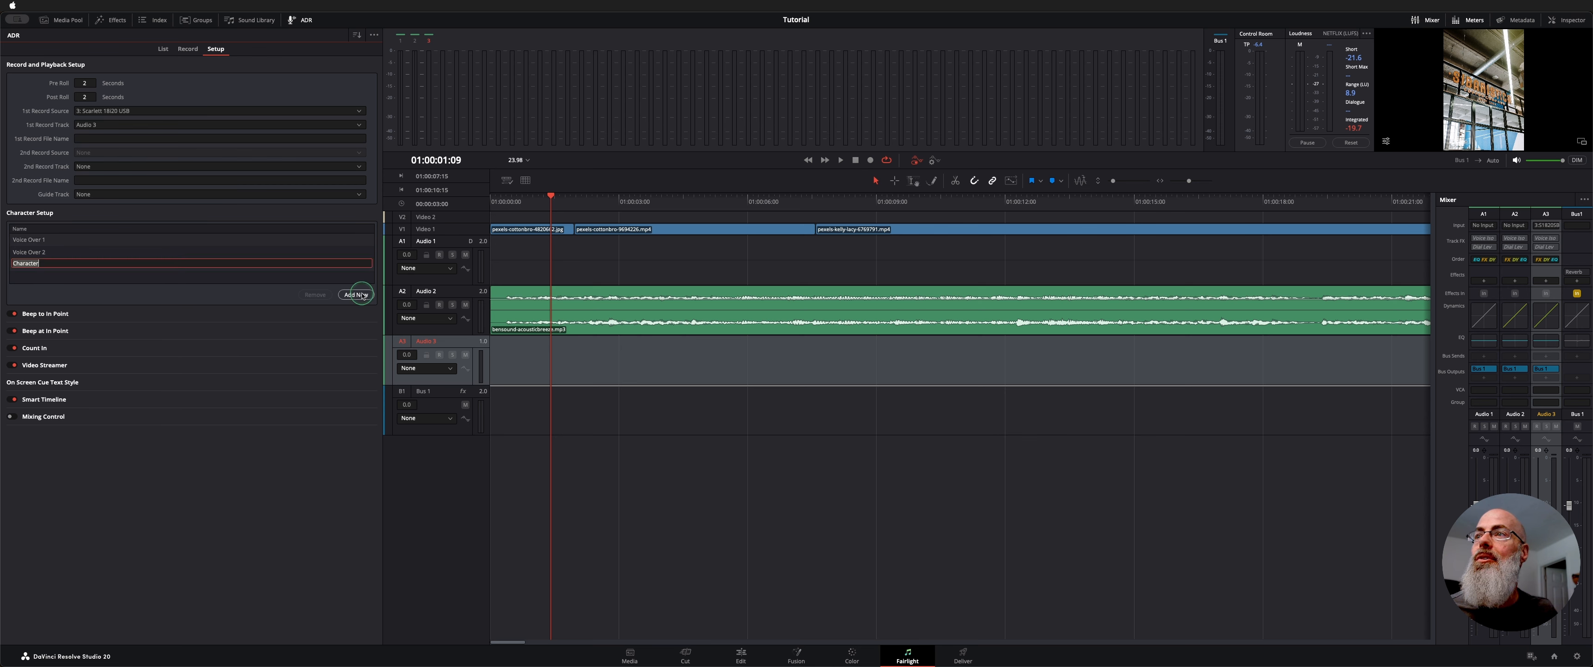
pyautogui.click(50, 264)
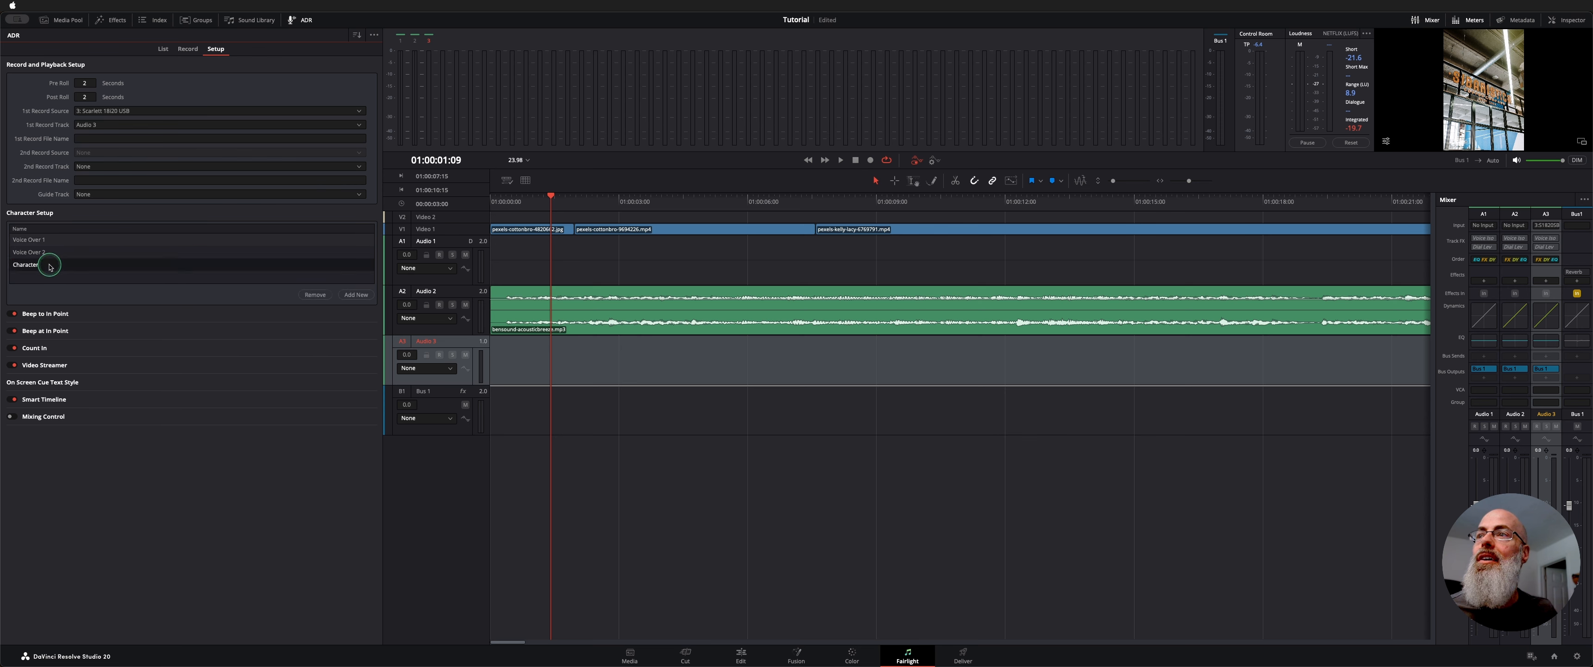
pyautogui.click(311, 295)
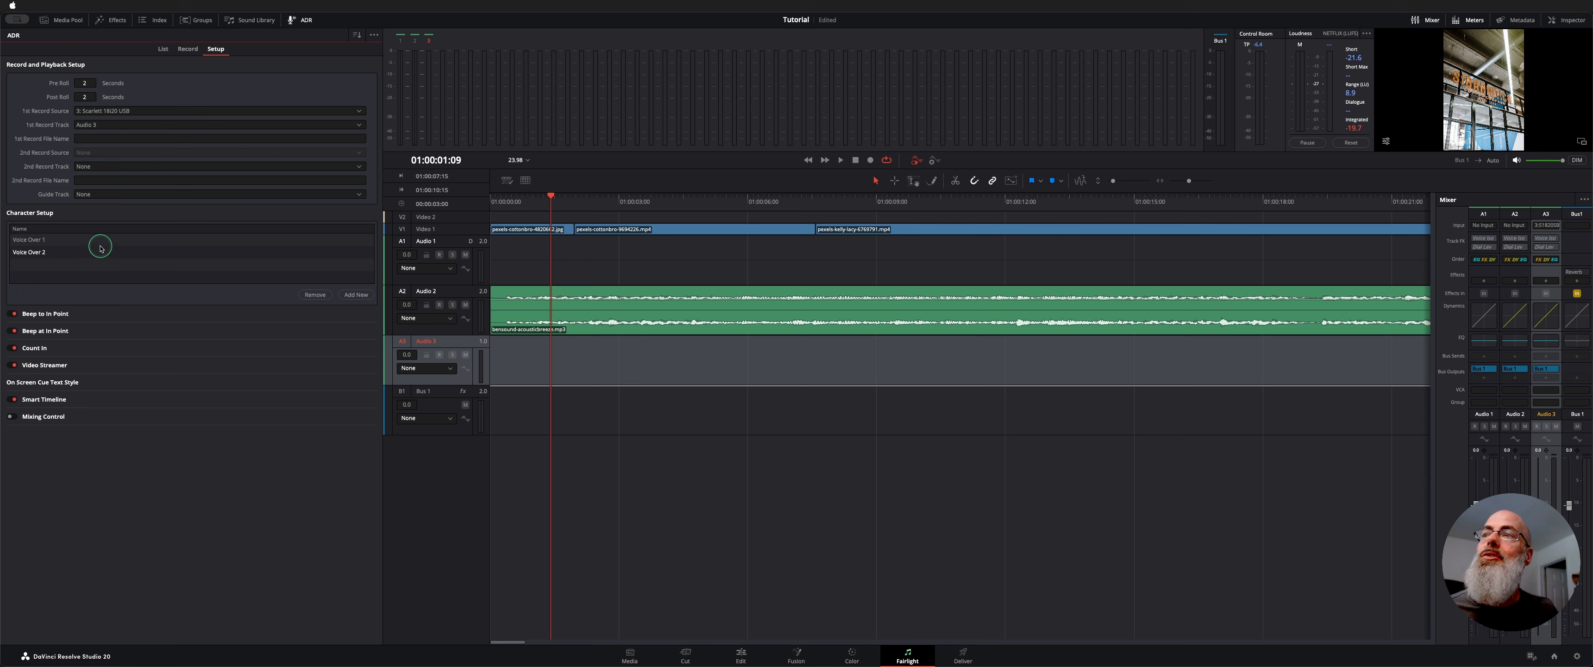
pyautogui.click(101, 241)
pyautogui.click(102, 250)
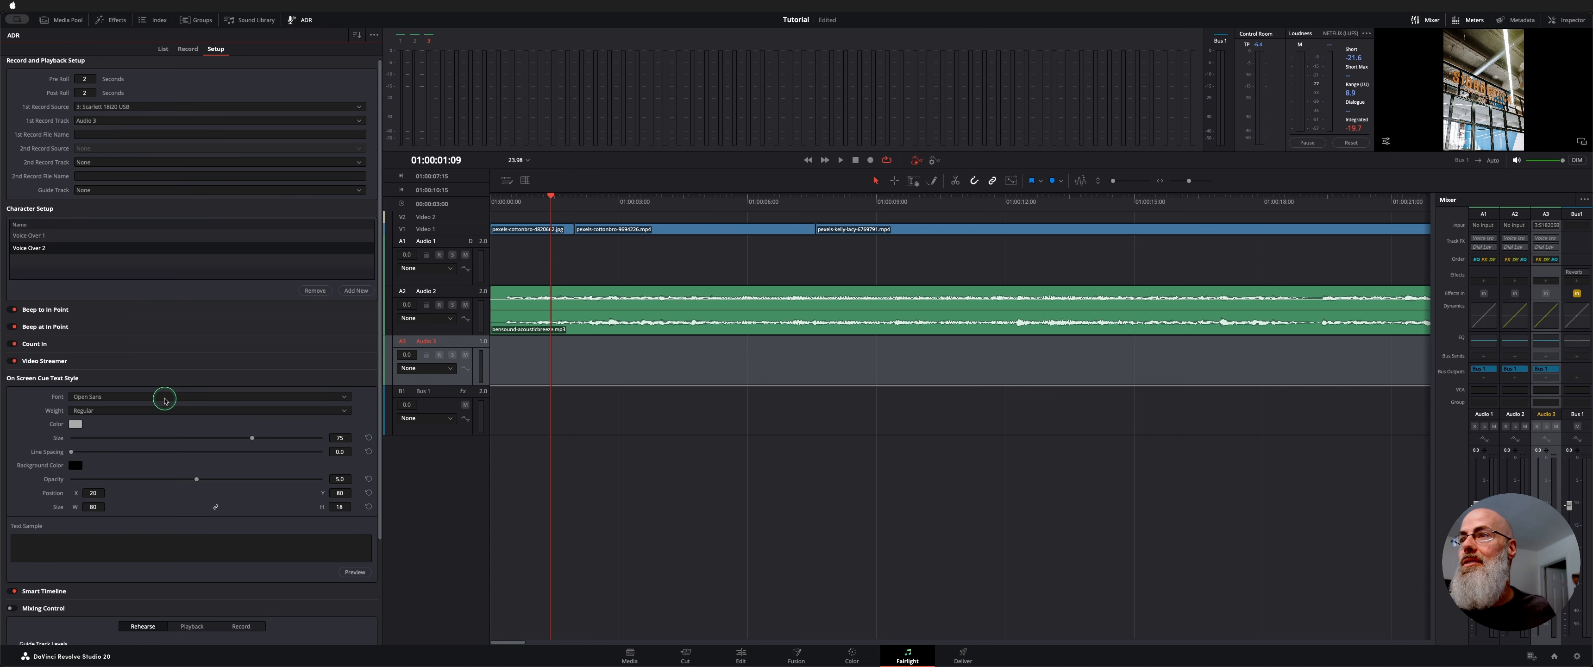
# Review the On Screen Cue Text Style and Mixing Control options in the ADR setup.
pyautogui.scroll(-1, 164, 398)
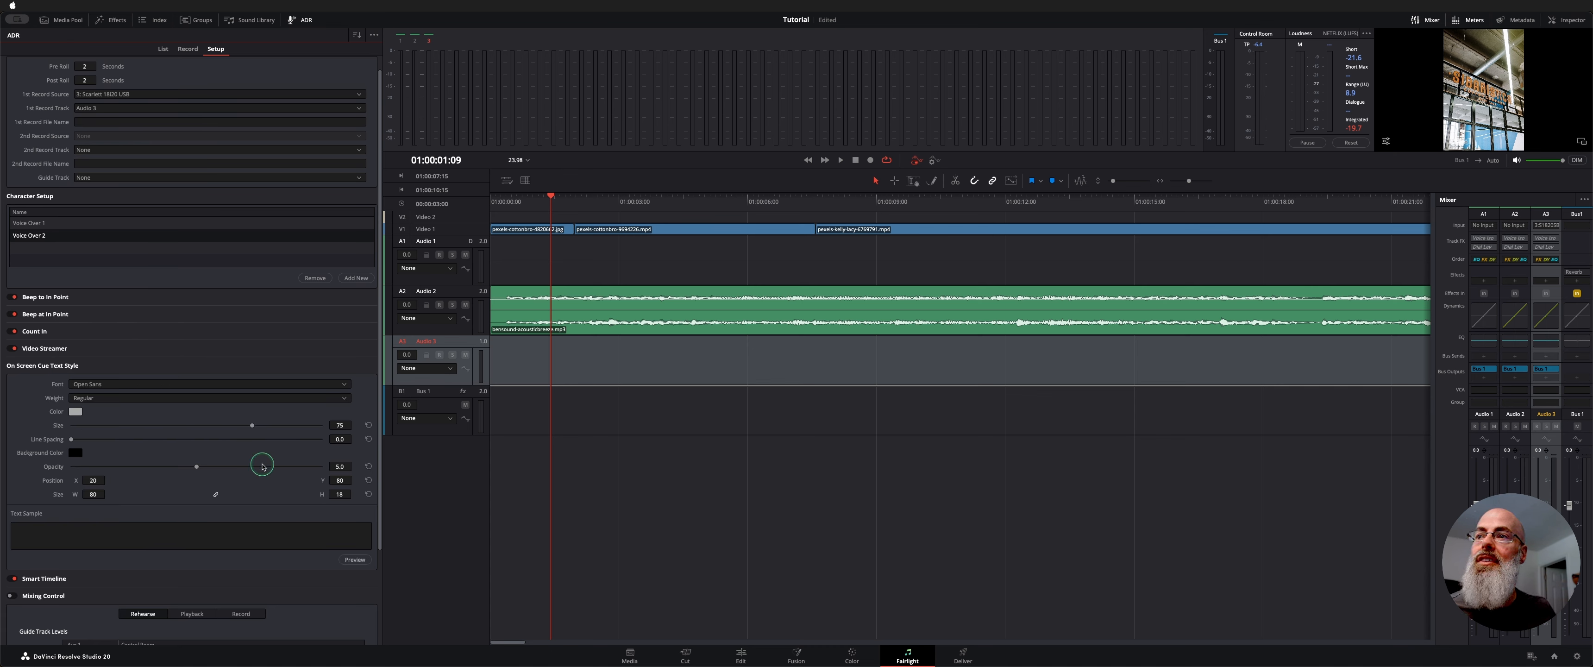
pyautogui.scroll(-3, 153, 441)
pyautogui.scroll(-1, 154, 444)
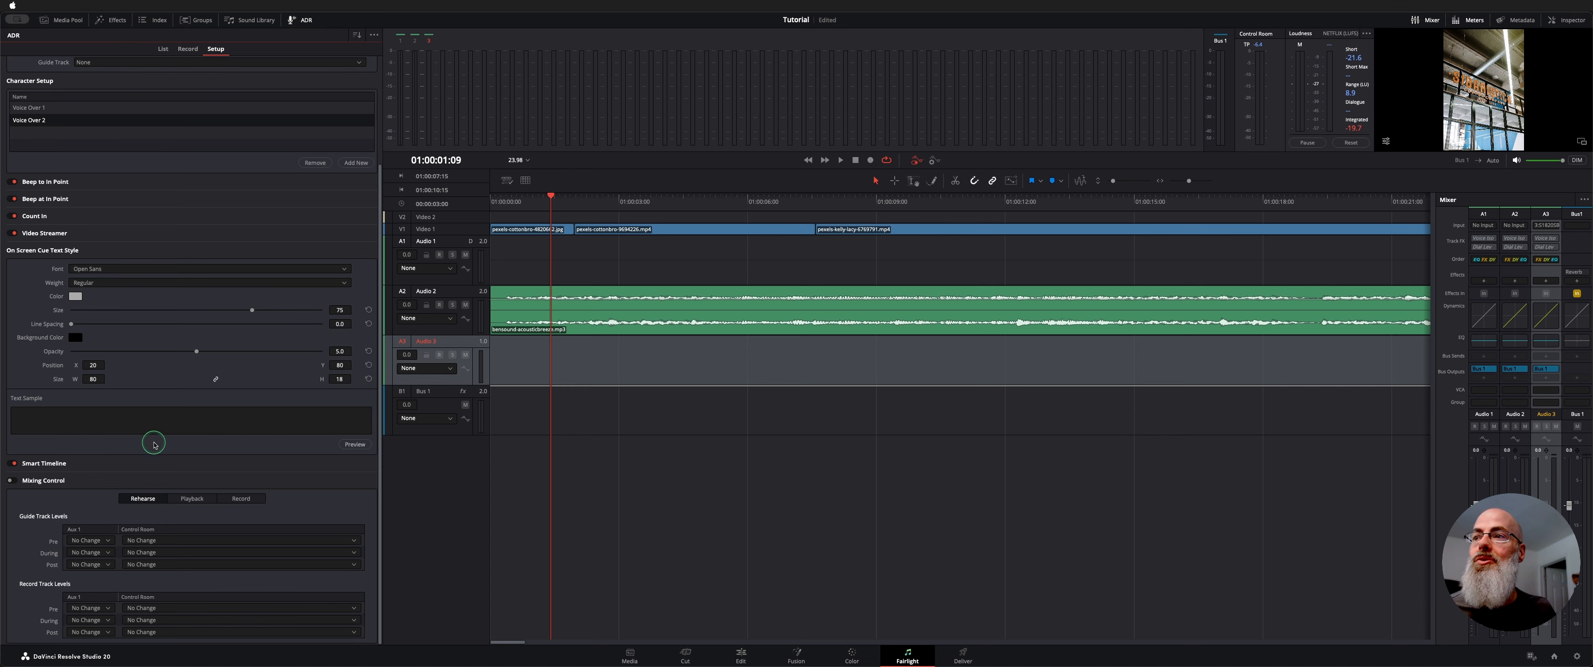
pyautogui.scroll(4, 154, 444)
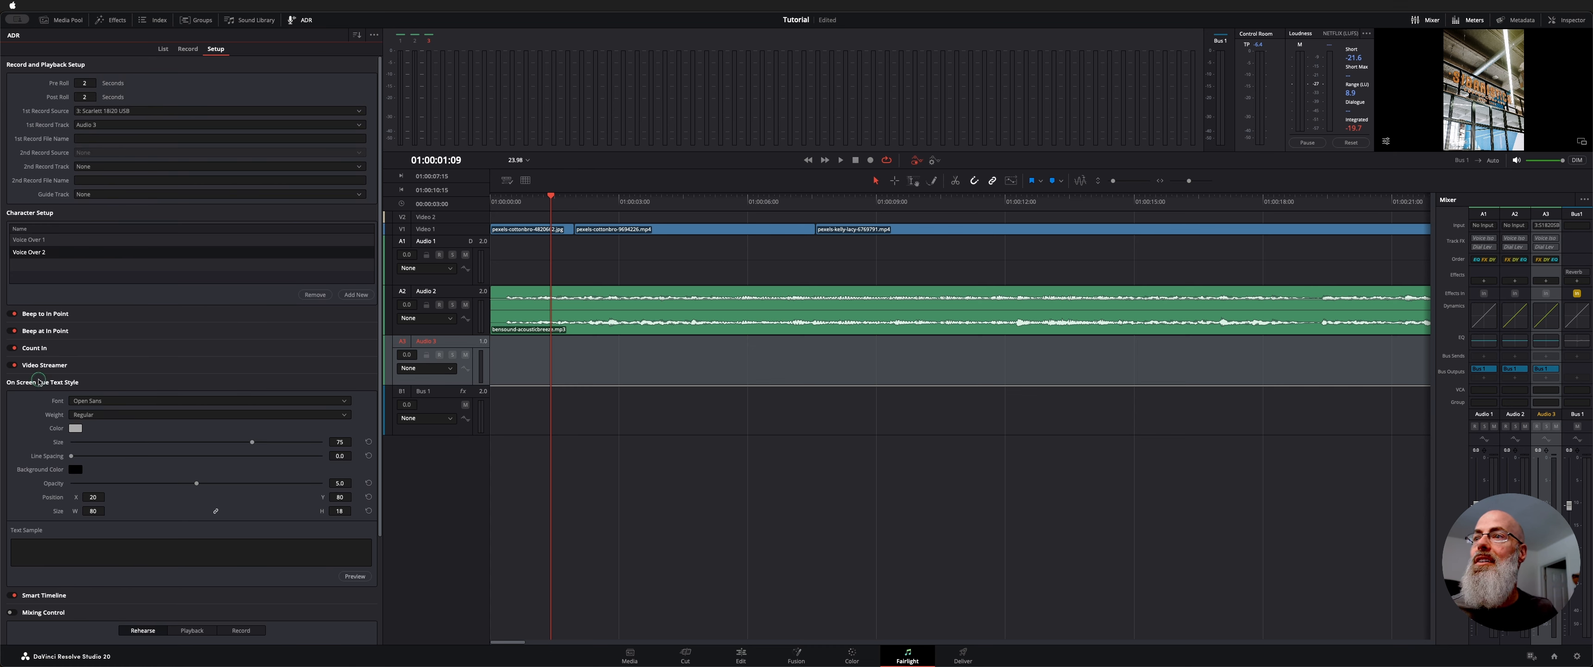
pyautogui.click(70, 389)
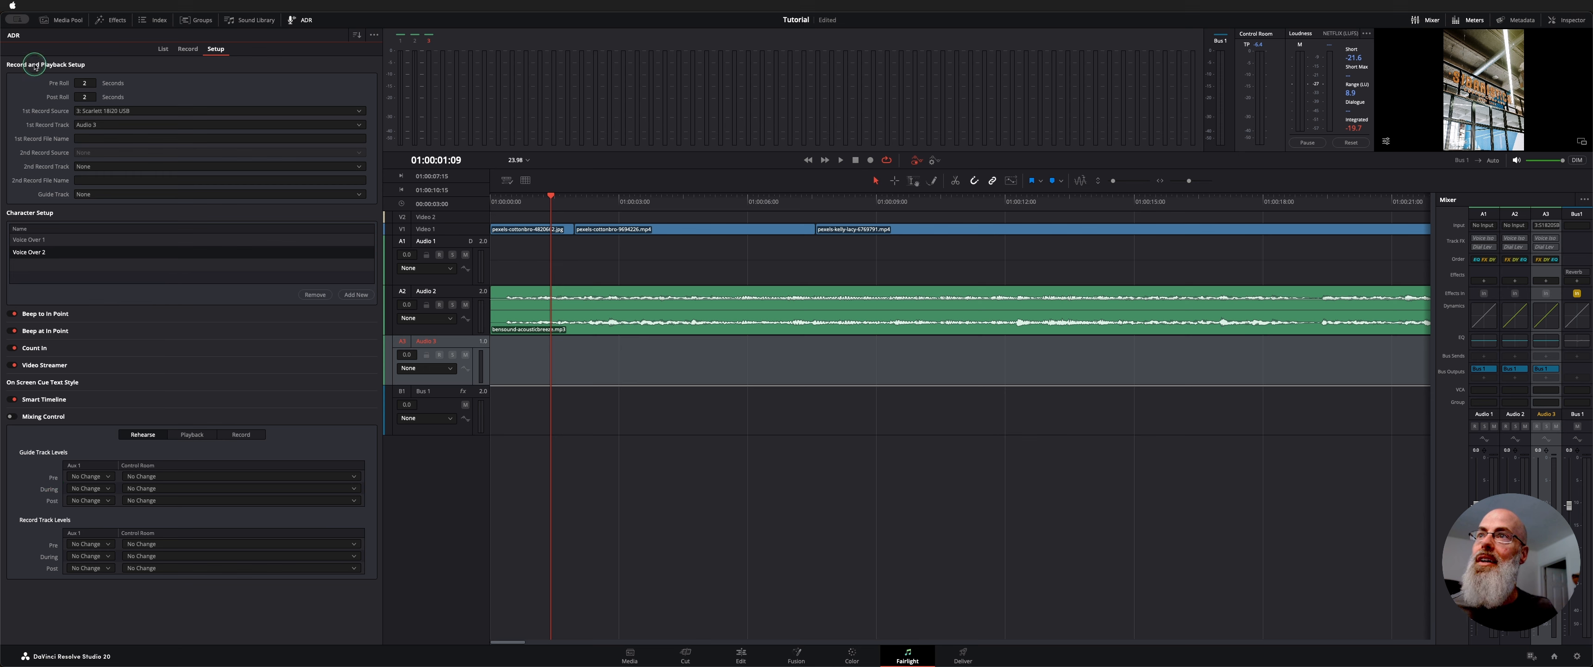
pyautogui.click(59, 417)
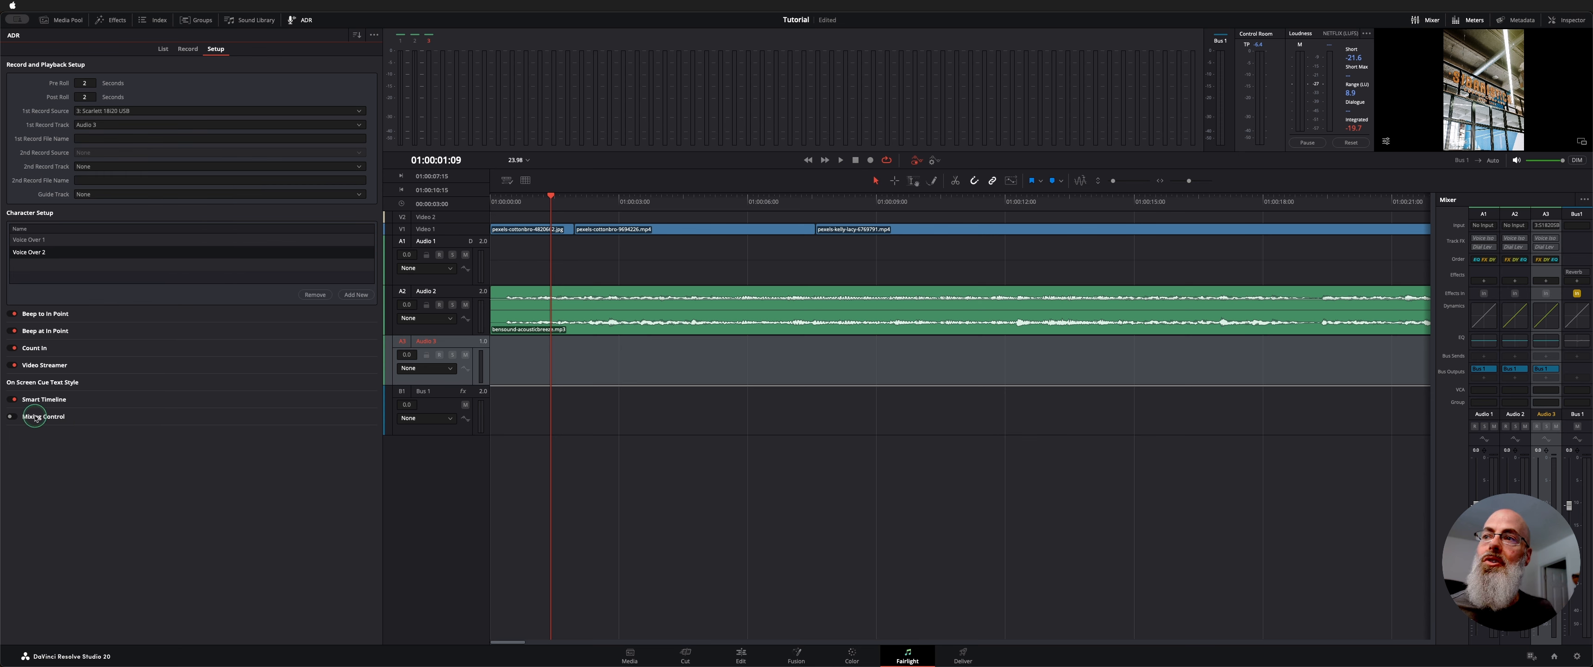
pyautogui.click(16, 415)
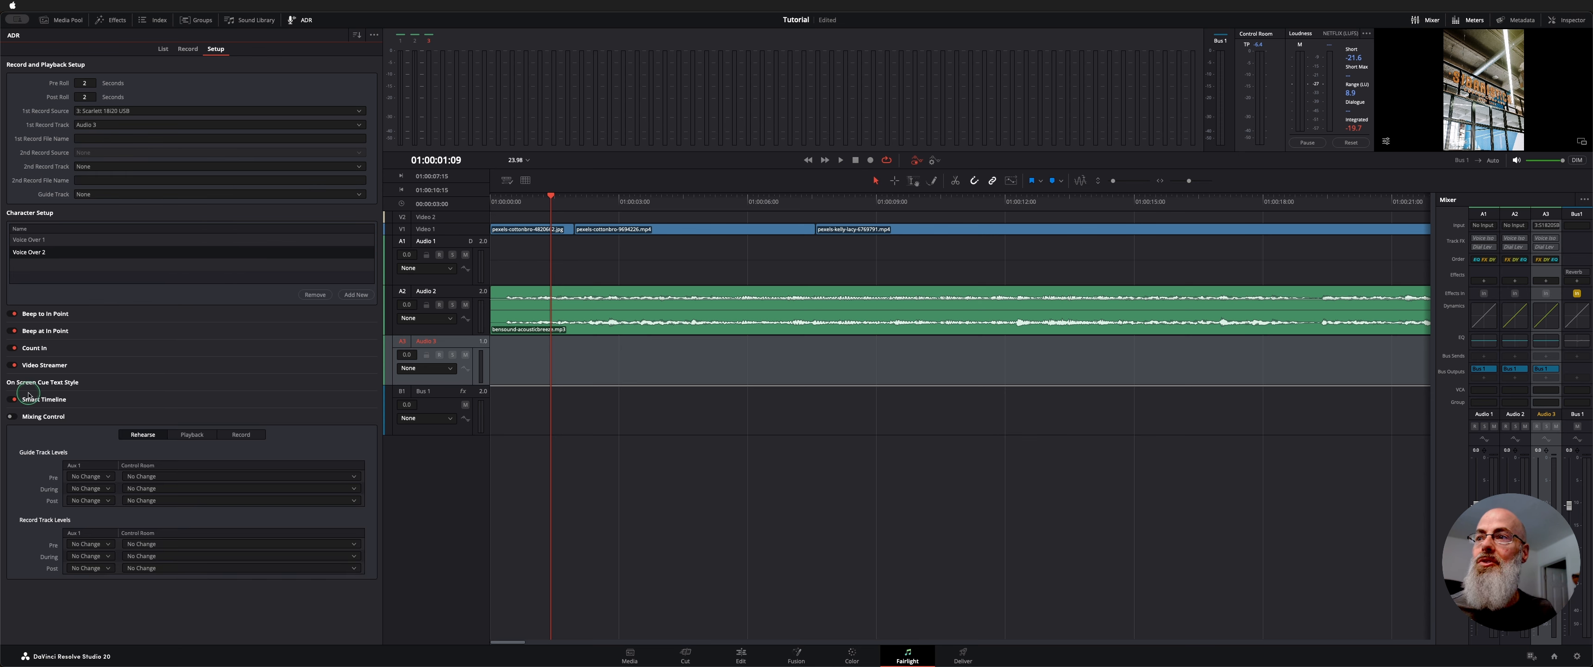
# Open the ADR cue list and mark a timeline range from 01:00:01:23 to 01:00:06:06.
pyautogui.click(186, 48)
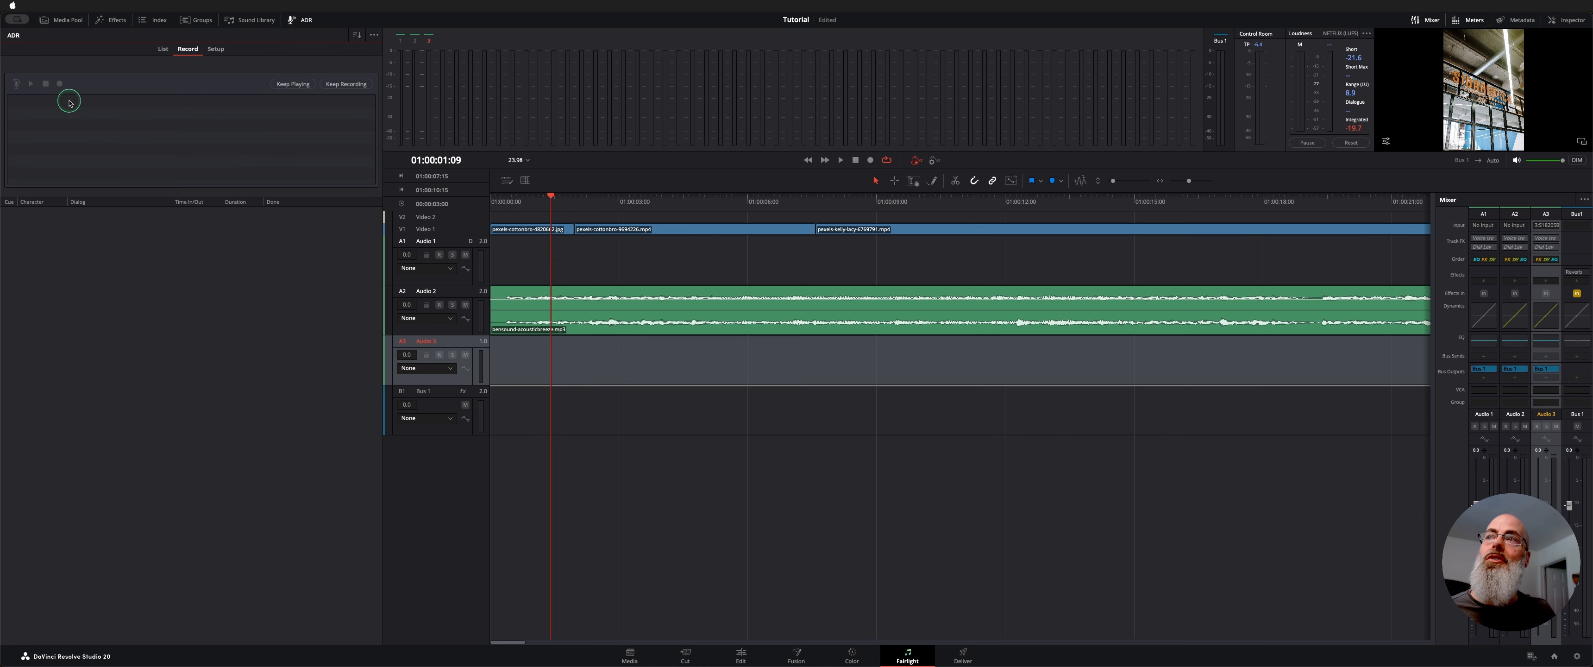
pyautogui.click(162, 48)
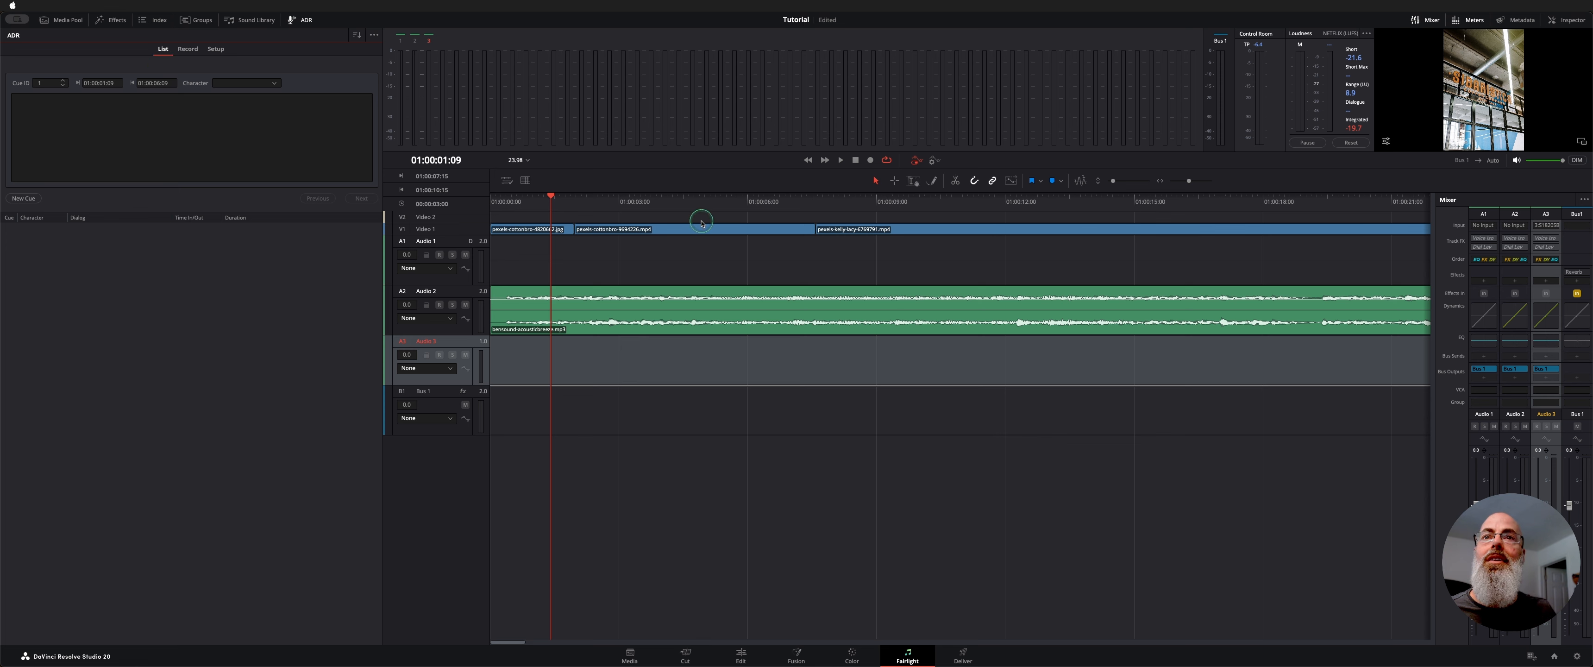
pyautogui.moveTo(574, 197)
pyautogui.mouseDown()
pyautogui.moveTo(524, 195)
pyautogui.moveTo(575, 198)
pyautogui.mouseUp()
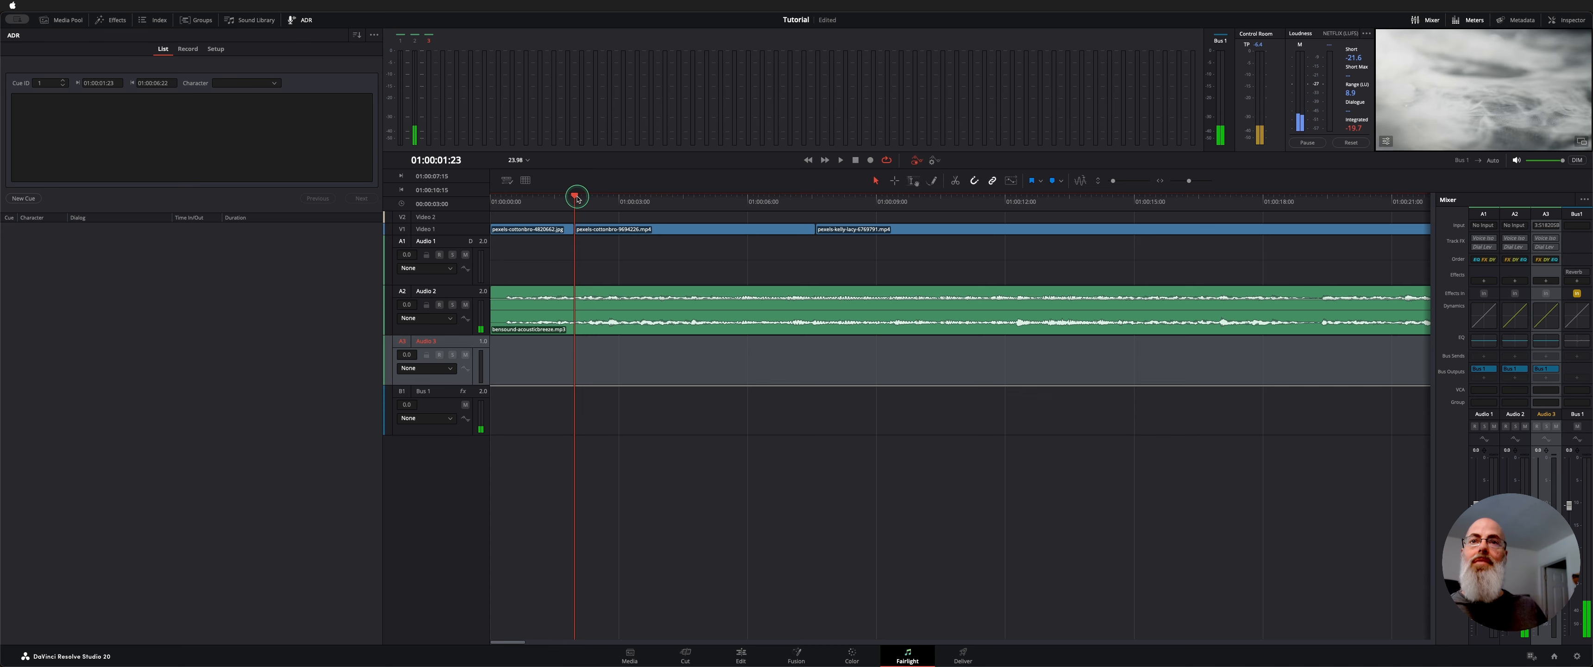
pyautogui.press('i')
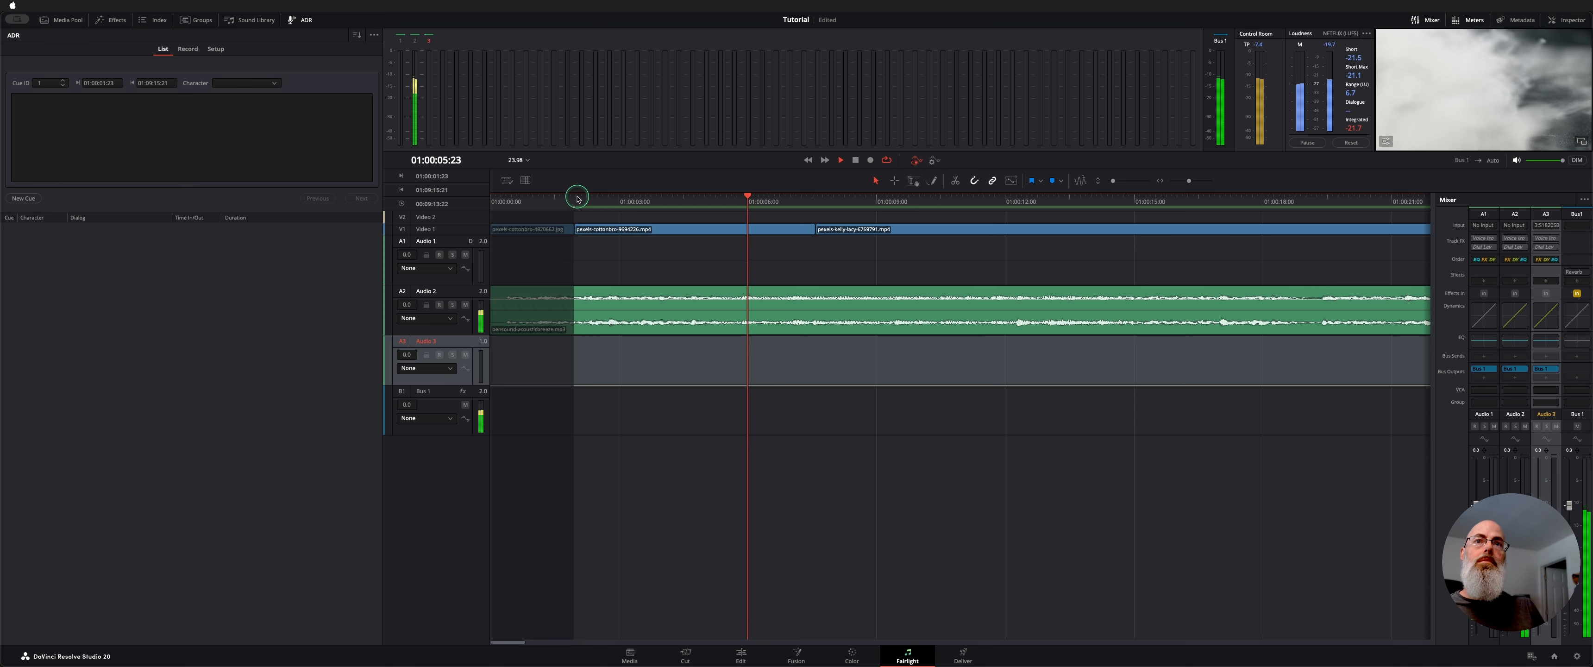
pyautogui.press('o')
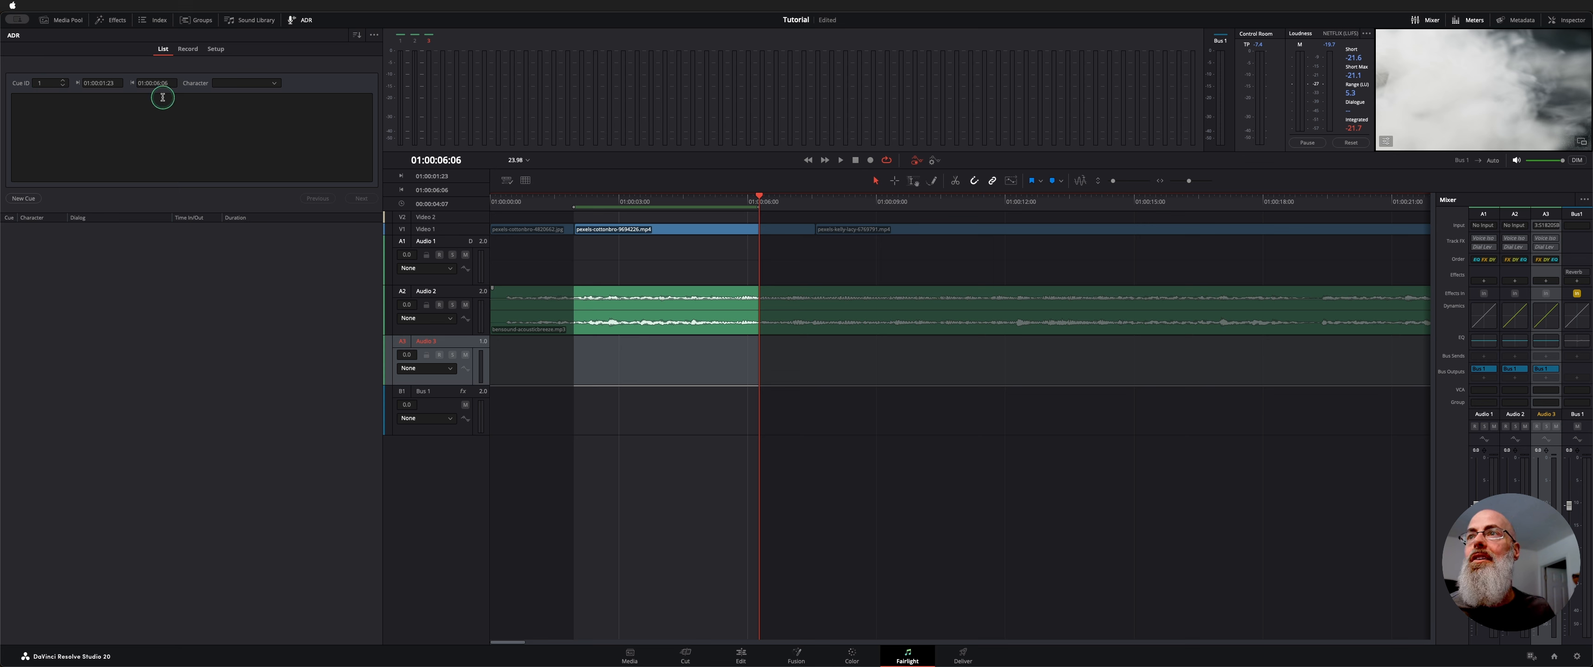
# Create a cue for the Voice Over 1 character with the dialog "Coffe is one of the most consumed products in the world.".
pyautogui.click(268, 86)
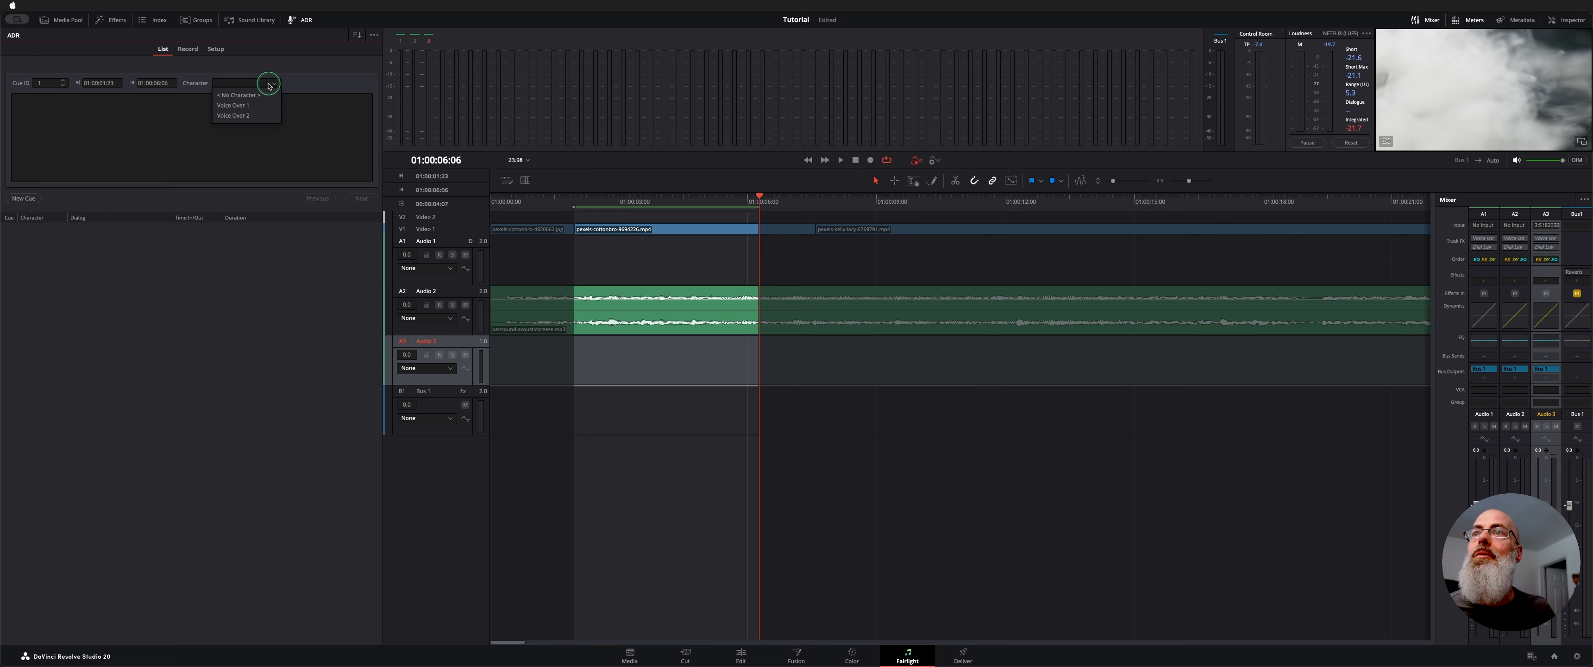
pyautogui.click(263, 106)
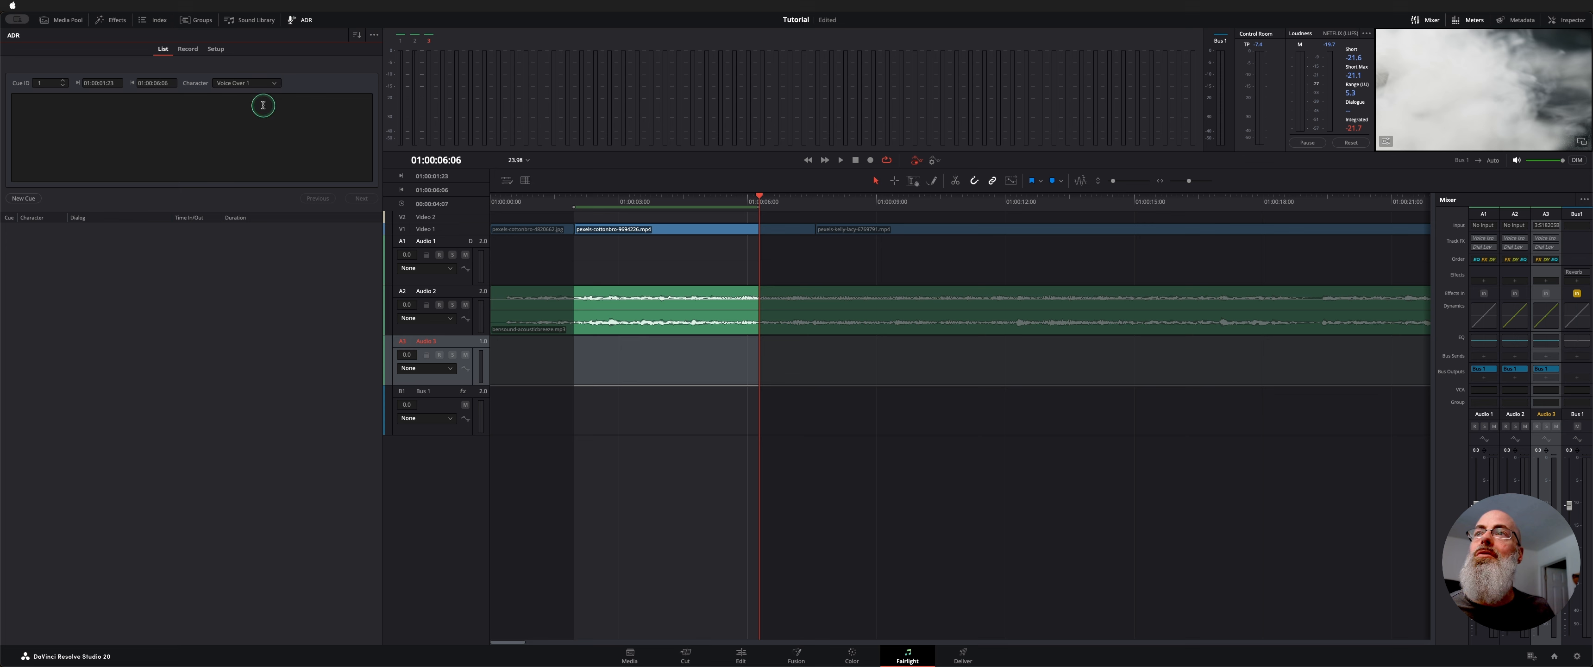
pyautogui.click(67, 135)
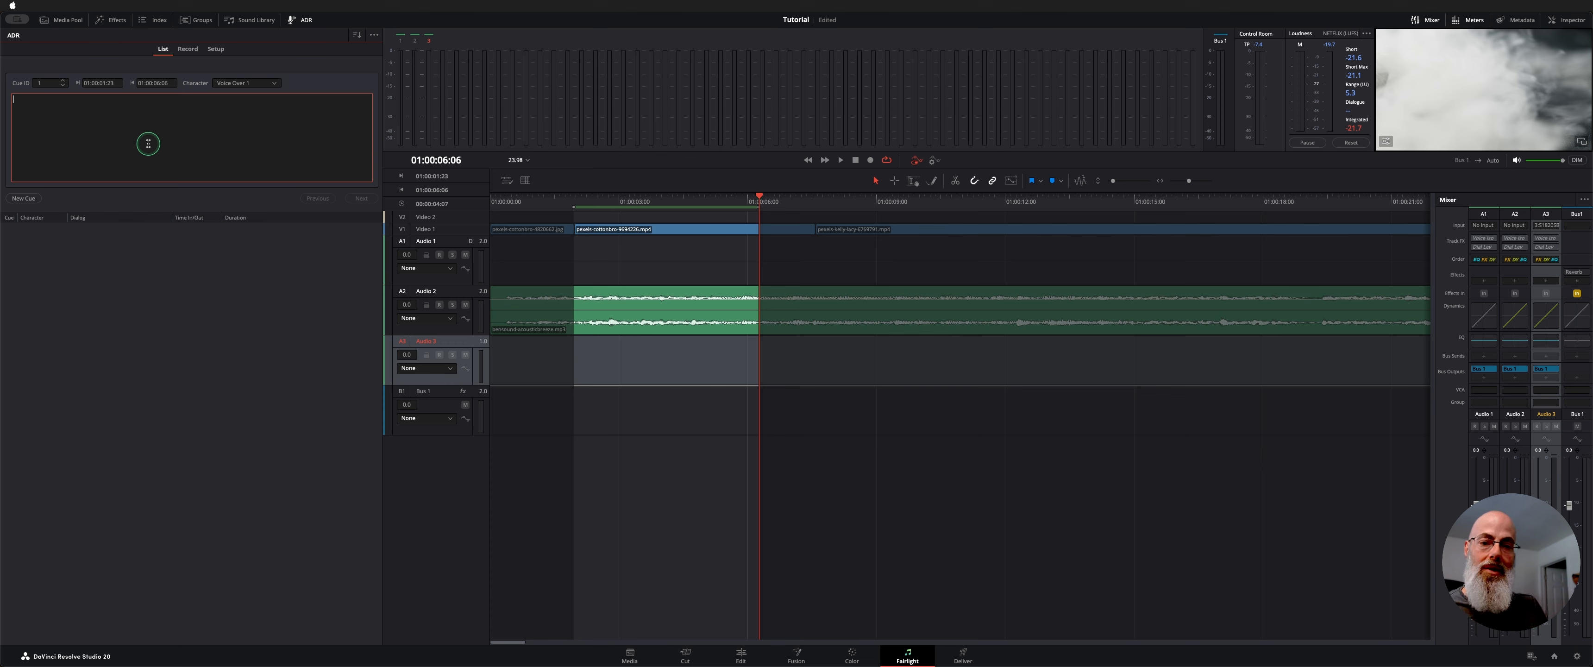
pyautogui.write('Coffe is one of the most consumed products in the world.')
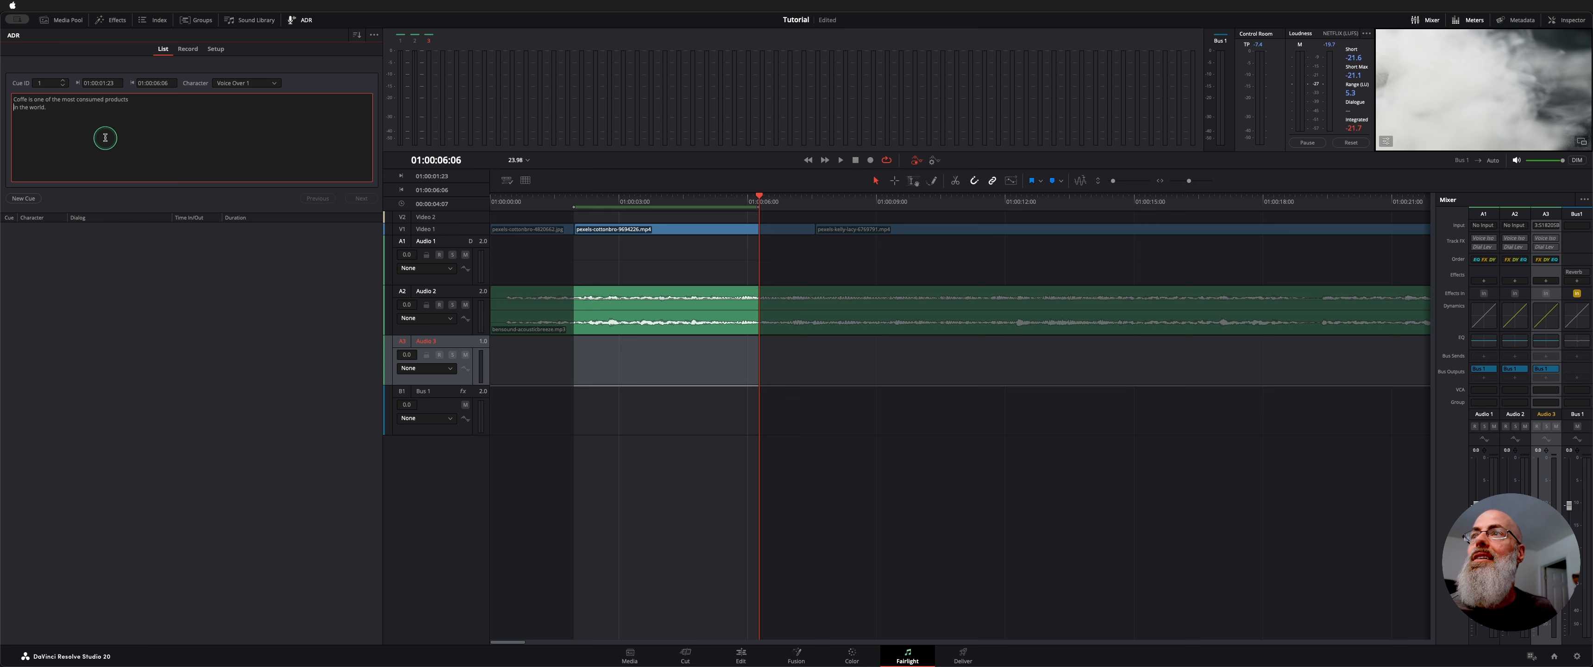
pyautogui.click(26, 198)
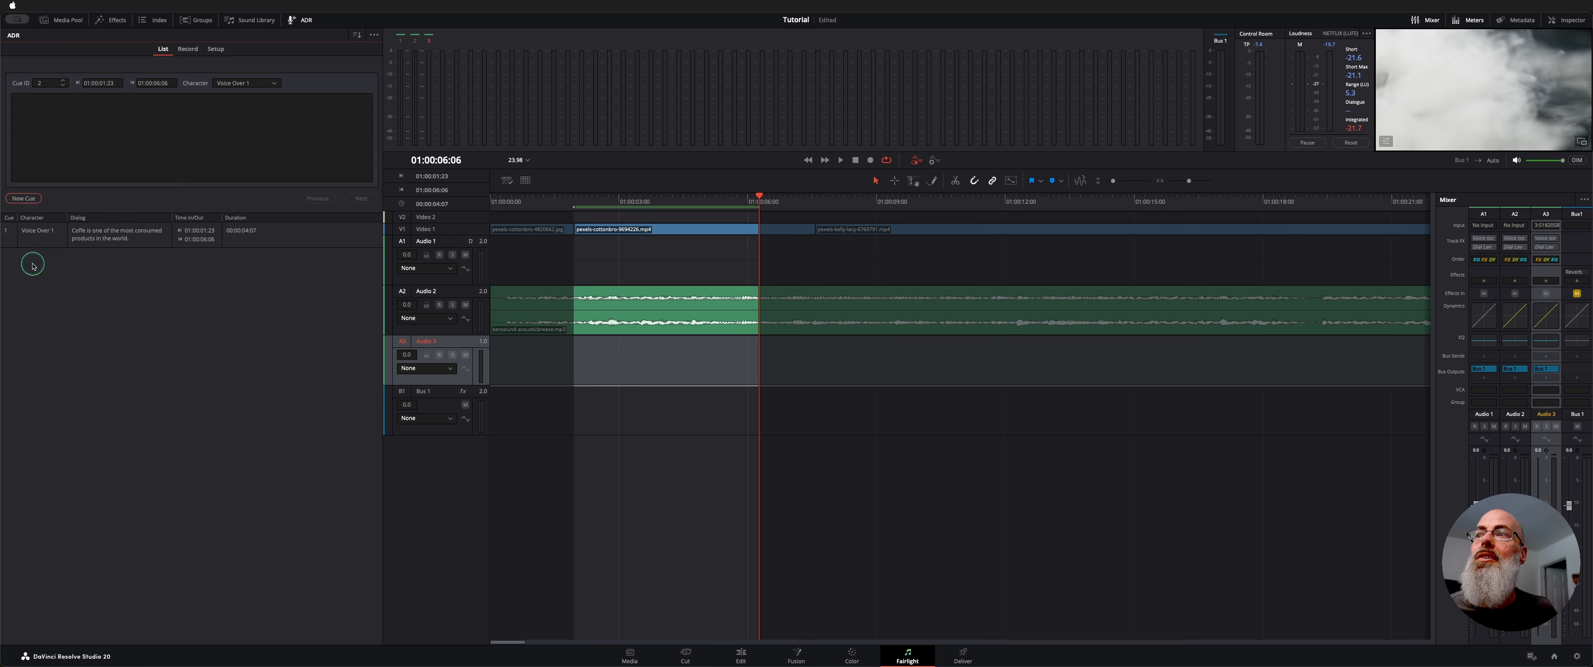
# Select the first cue and float the viewer above the timeline tracks to inspect its on-screen text.
pyautogui.click(32, 243)
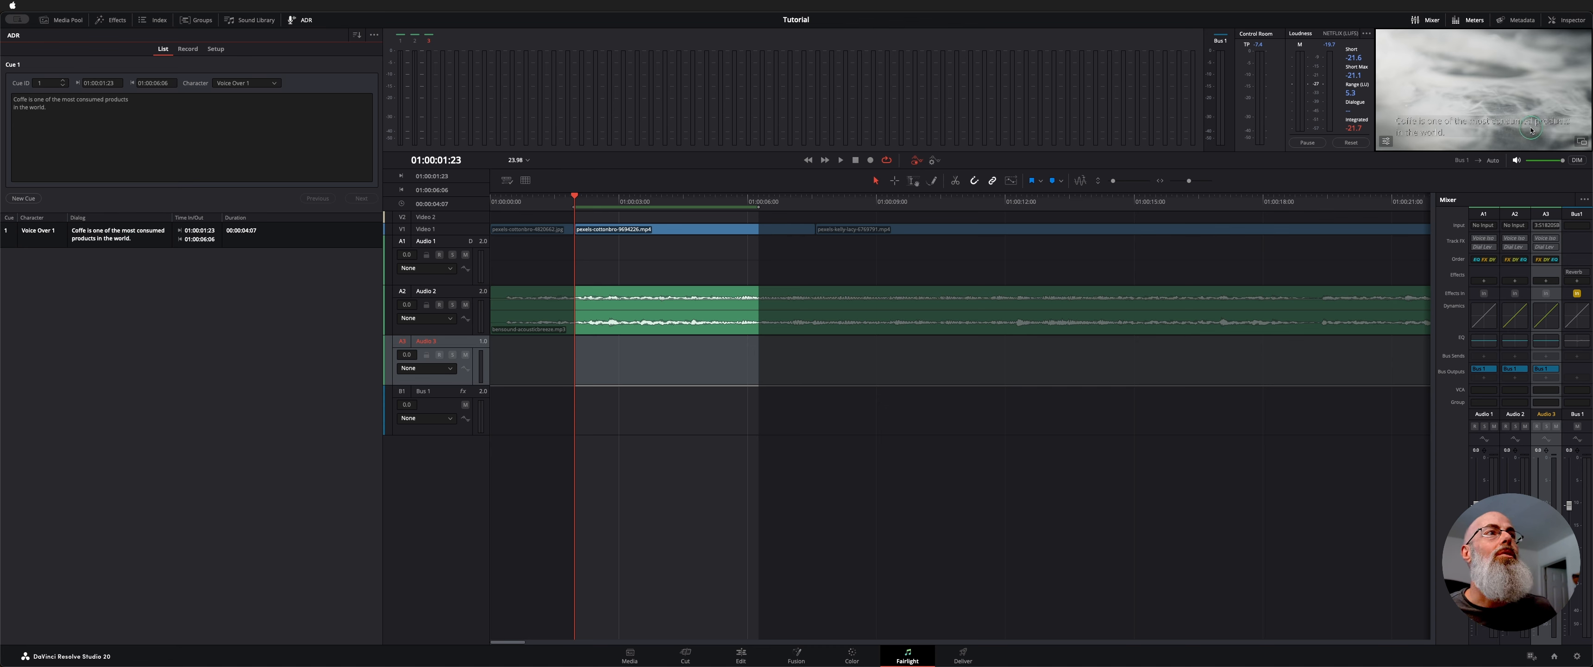
pyautogui.click(1579, 148)
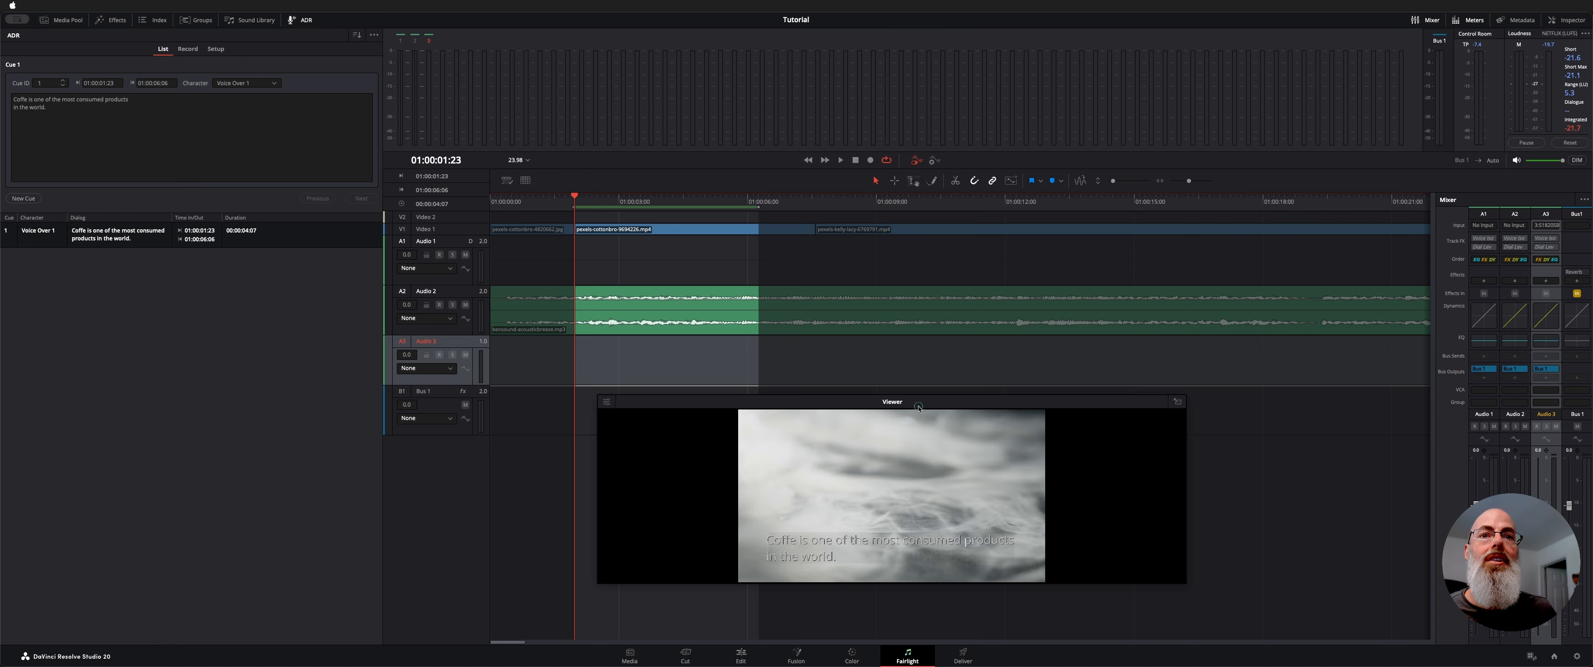
pyautogui.moveTo(918, 406); pyautogui.dragTo(812, 199)
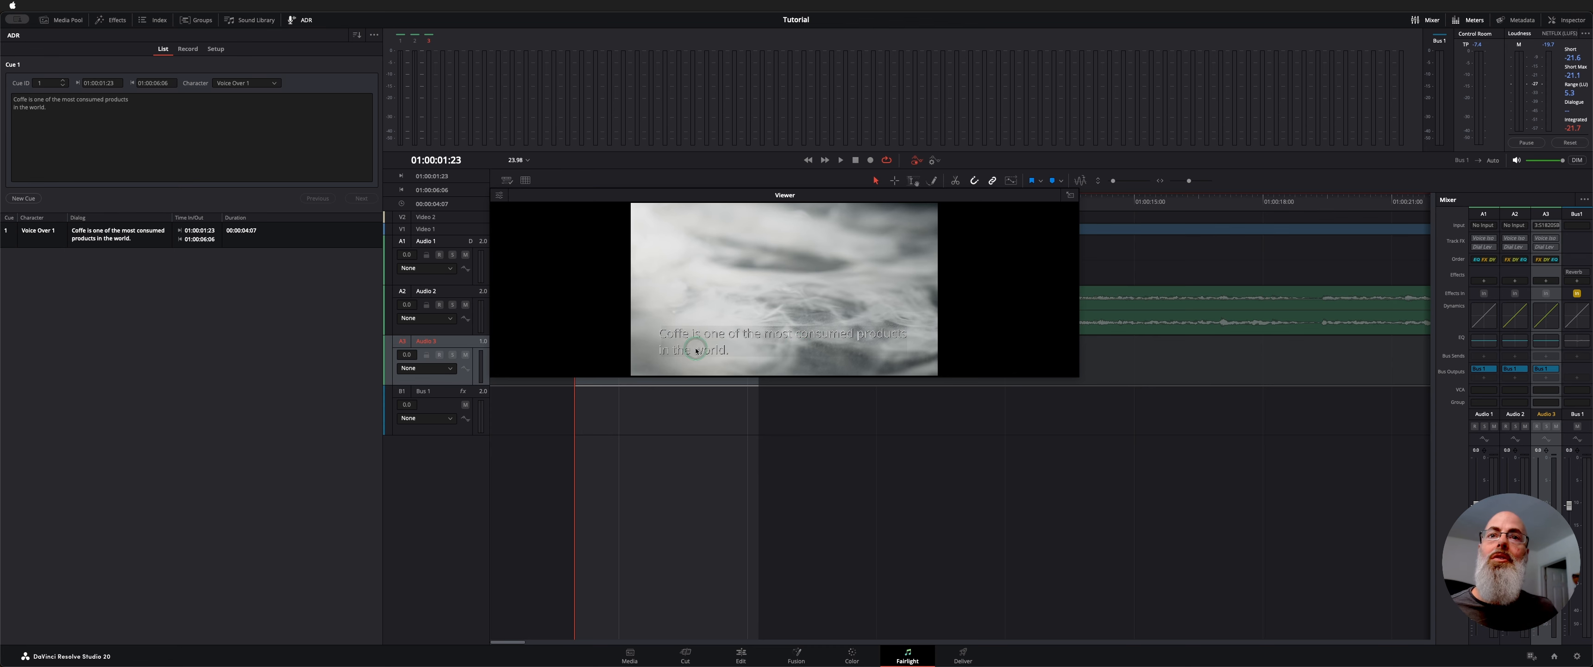
pyautogui.moveTo(677, 193); pyautogui.dragTo(712, 77)
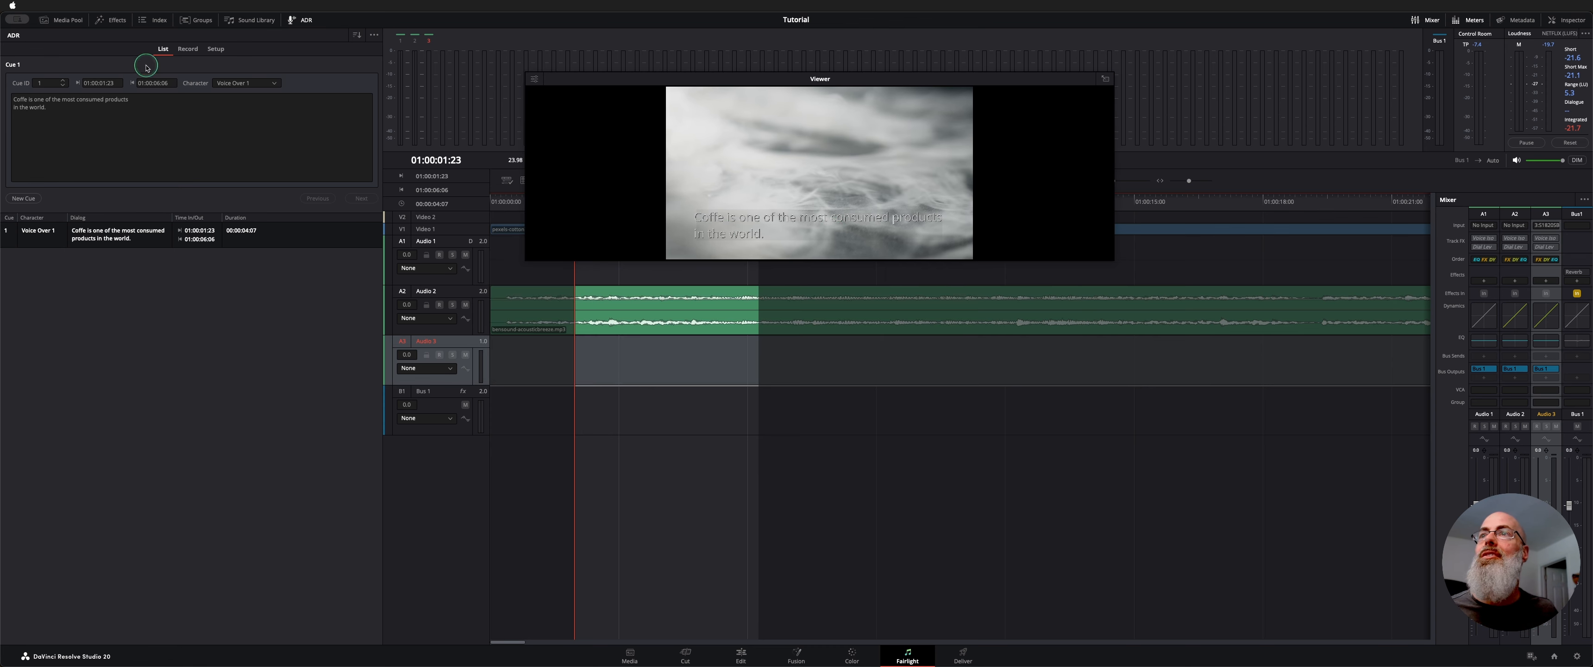
# In the On Screen Cue Text Style setup, reduce the text size slightly and set the opacity to 10.0.
pyautogui.click(216, 48)
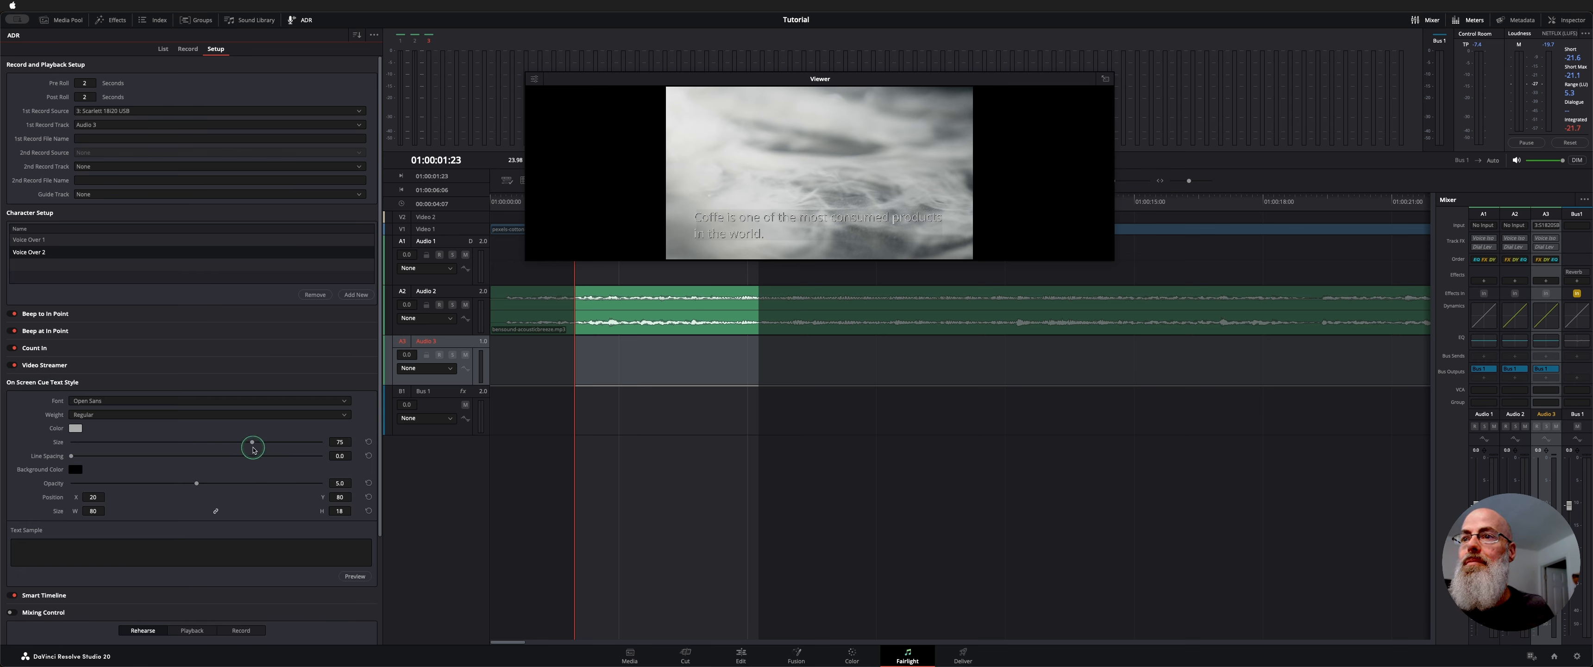
pyautogui.moveTo(250, 442)
pyautogui.mouseDown()
pyautogui.moveTo(214, 439)
pyautogui.moveTo(234, 442)
pyautogui.mouseUp()
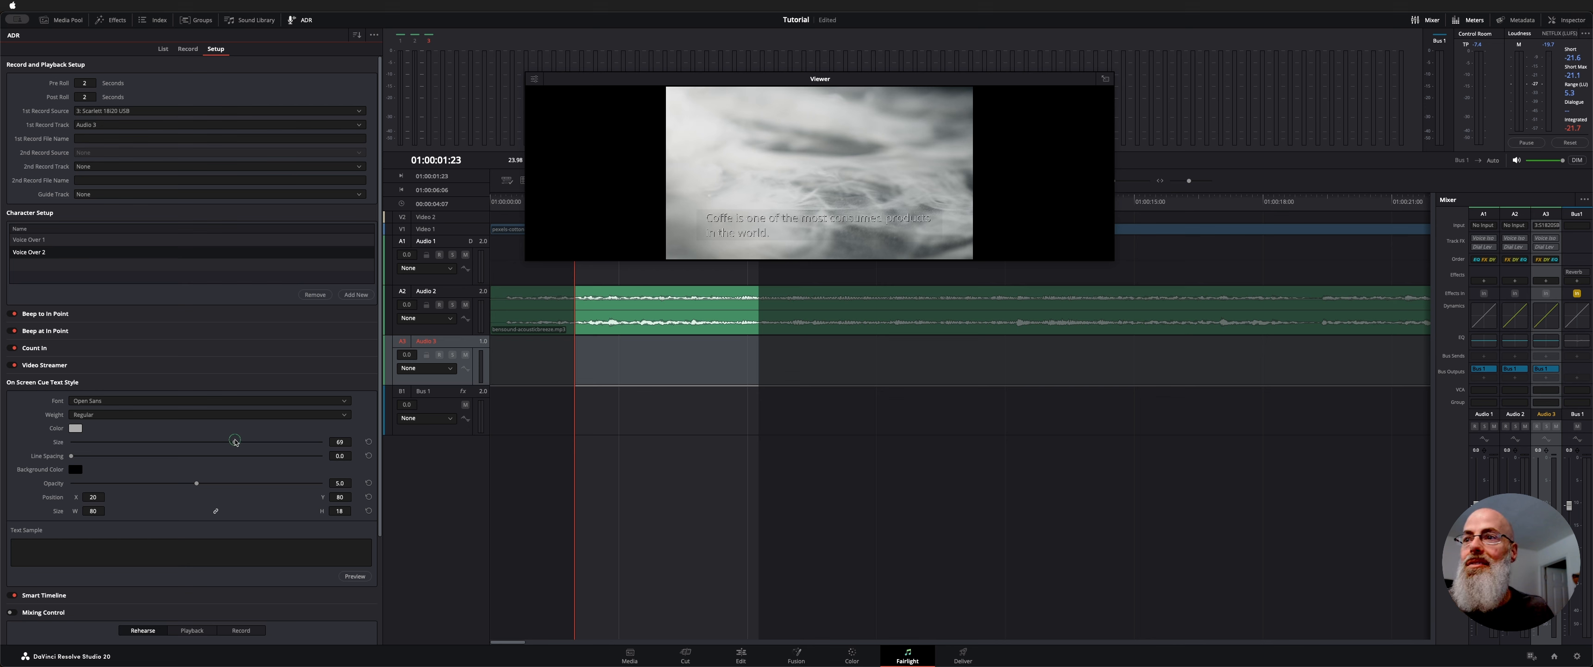
pyautogui.moveTo(197, 483); pyautogui.dragTo(438, 532)
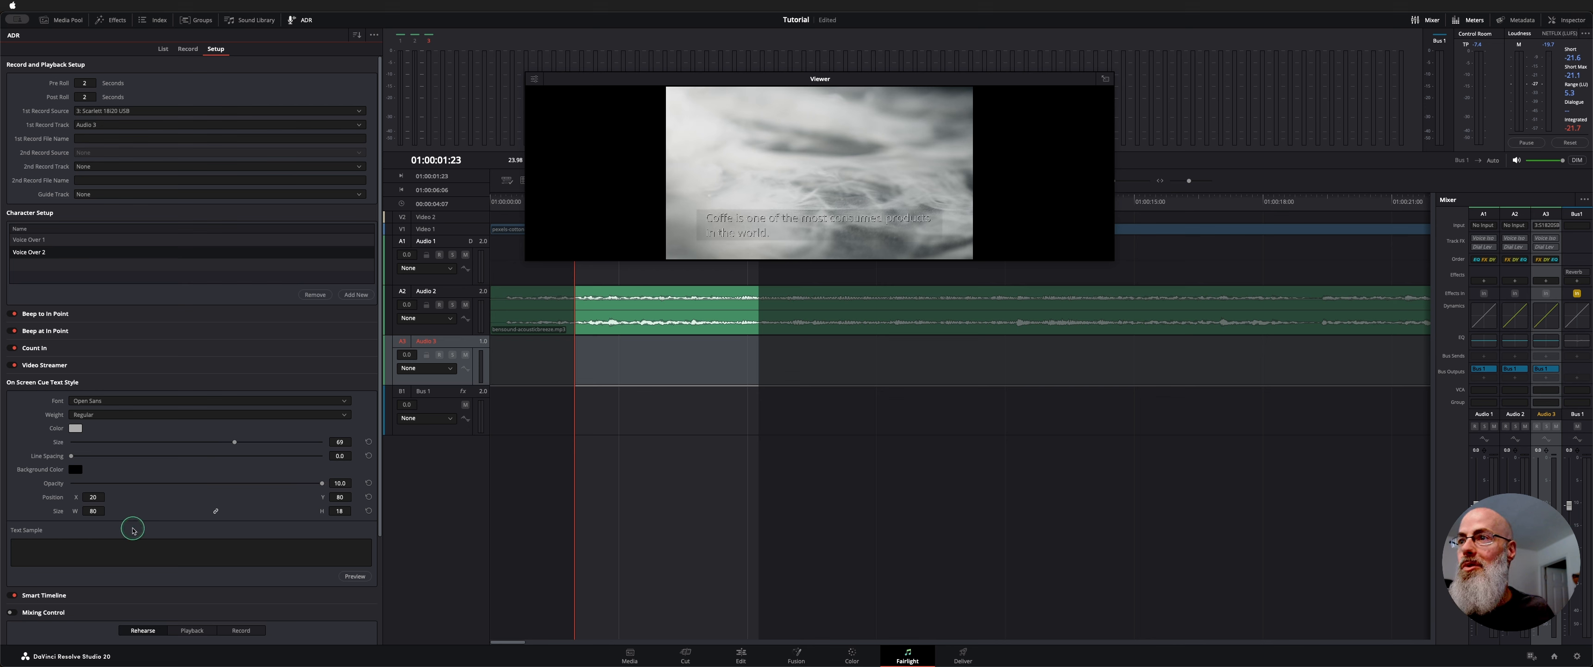
# Darken the on-screen cue text color to nearly black and set the text size to 71.
pyautogui.click(76, 428)
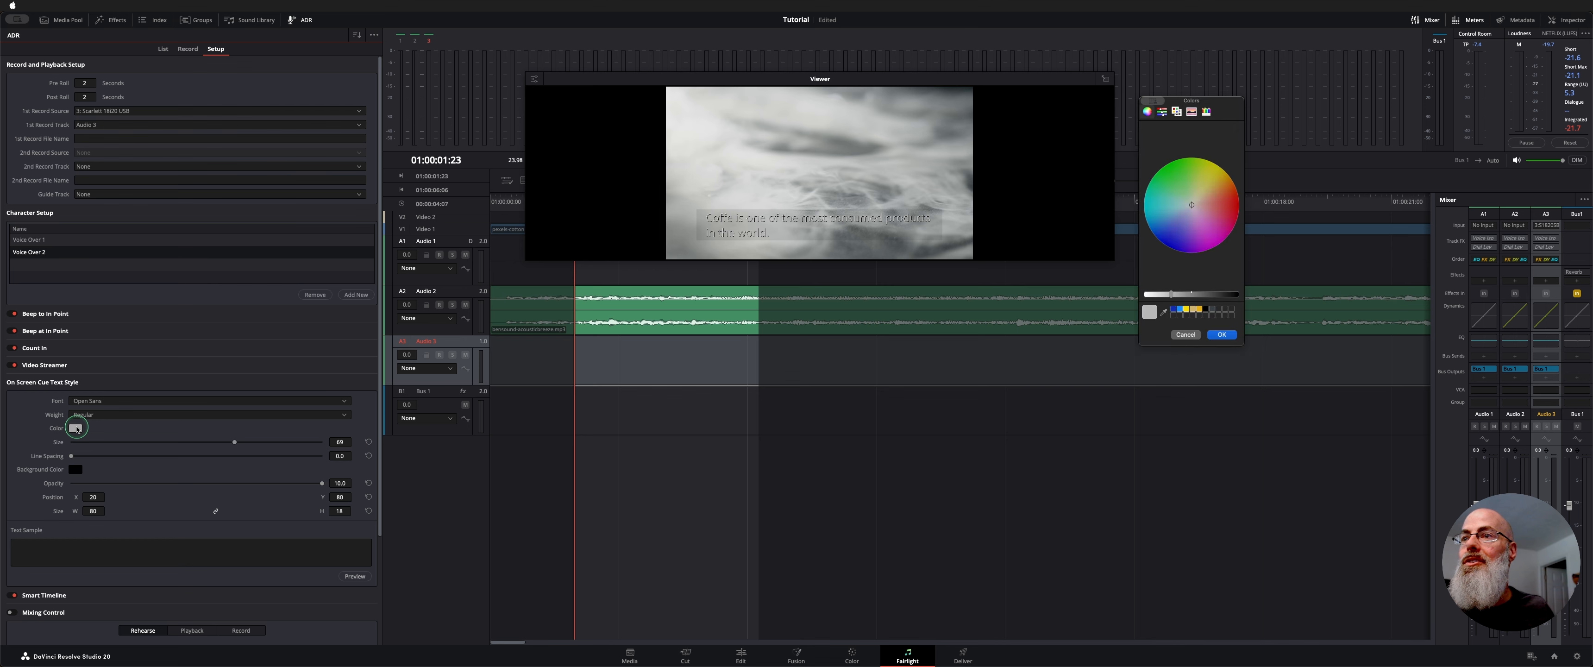
pyautogui.moveTo(1173, 296); pyautogui.dragTo(1221, 296)
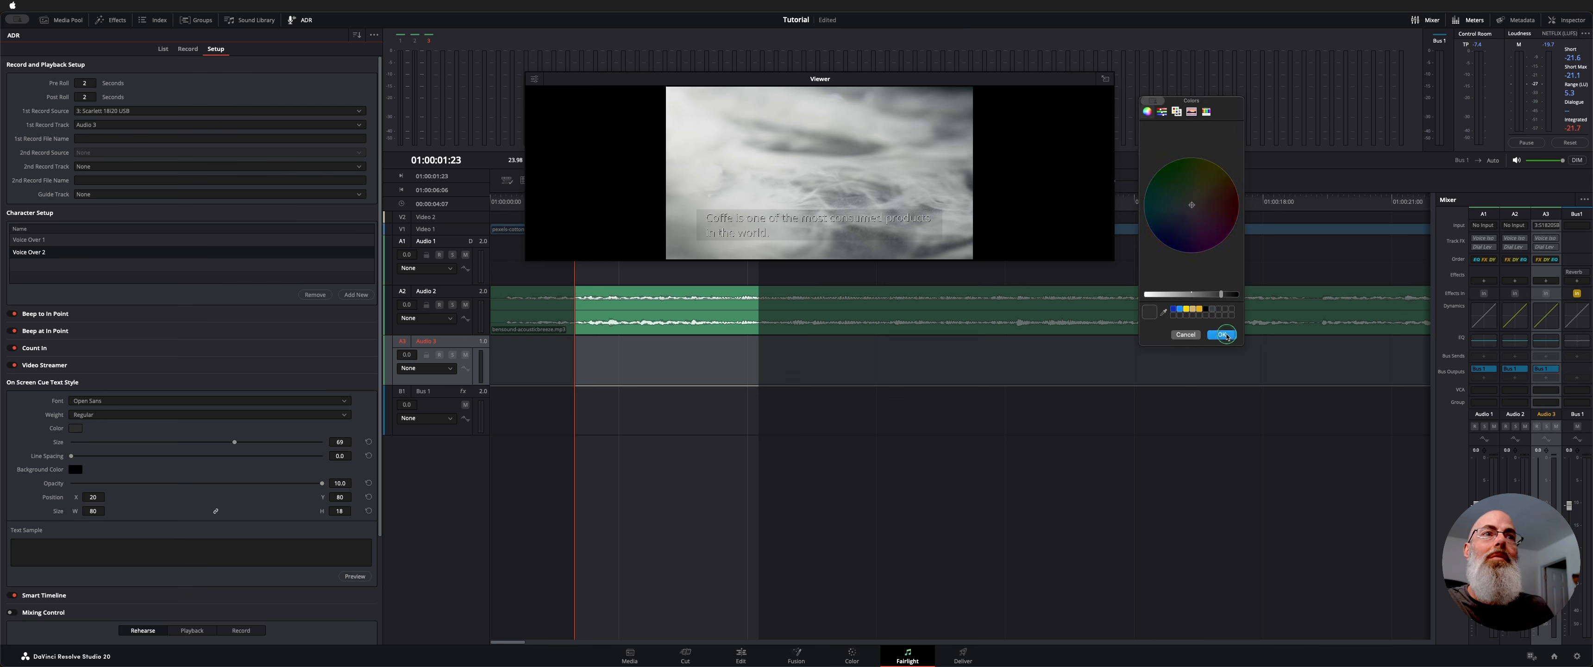
pyautogui.click(1221, 334)
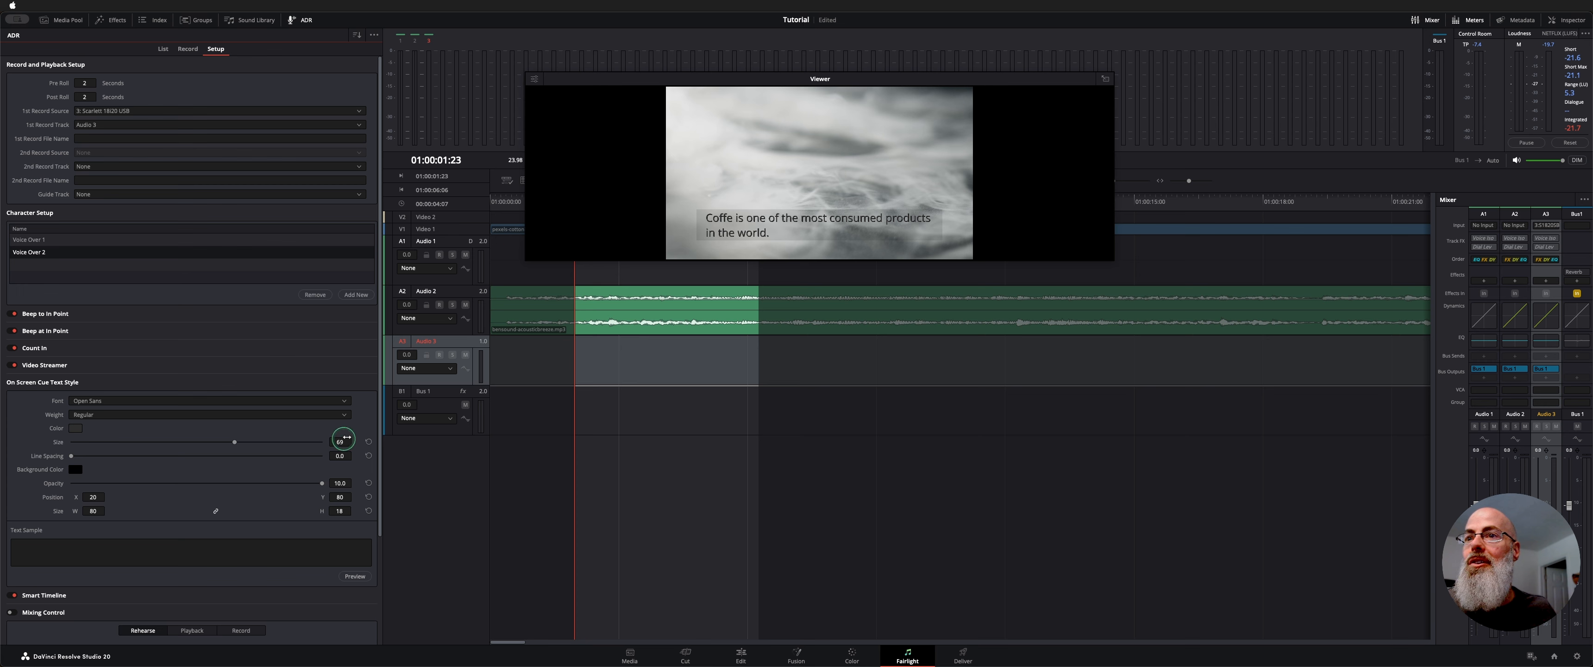
pyautogui.moveTo(342, 441); pyautogui.dragTo(355, 441)
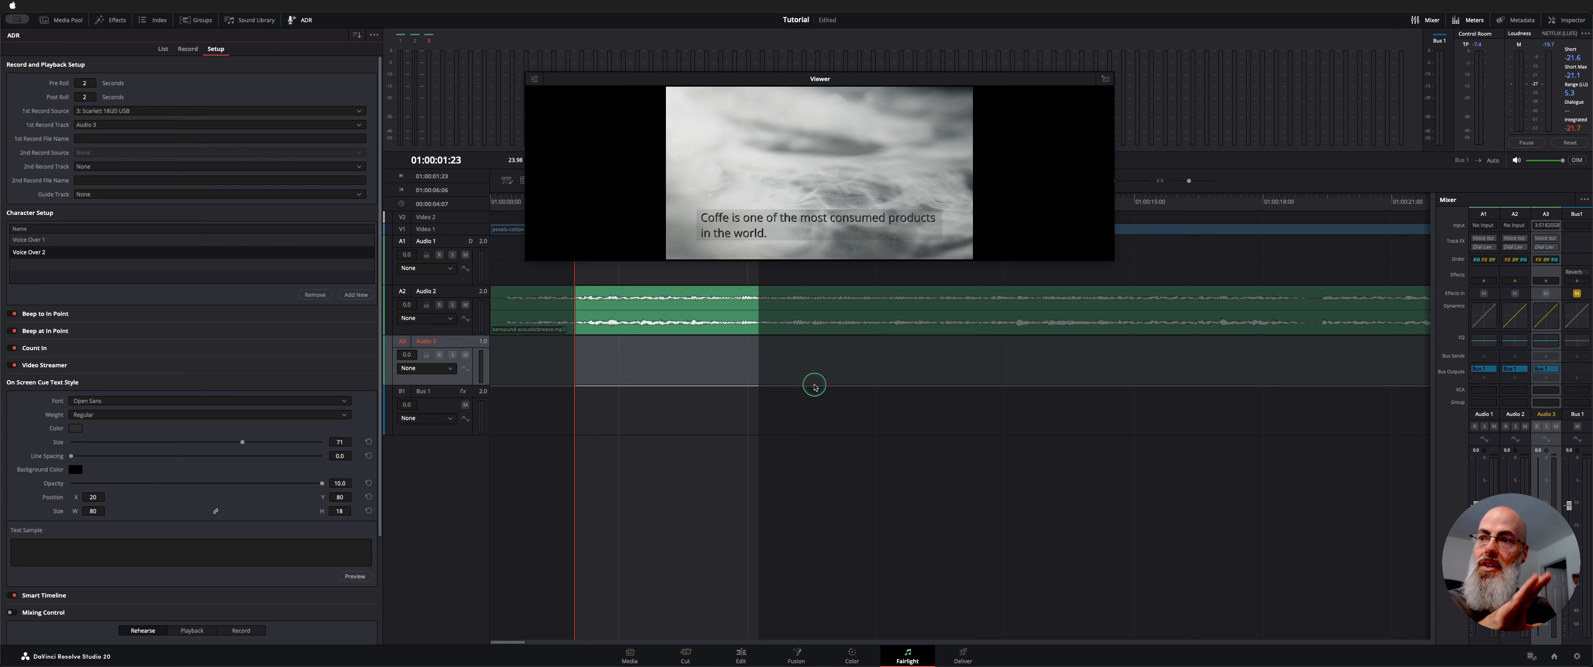
# Collapse the cue text style and Mixing Control sections, return to the cue list and dock the floating viewer.
pyautogui.click(48, 383)
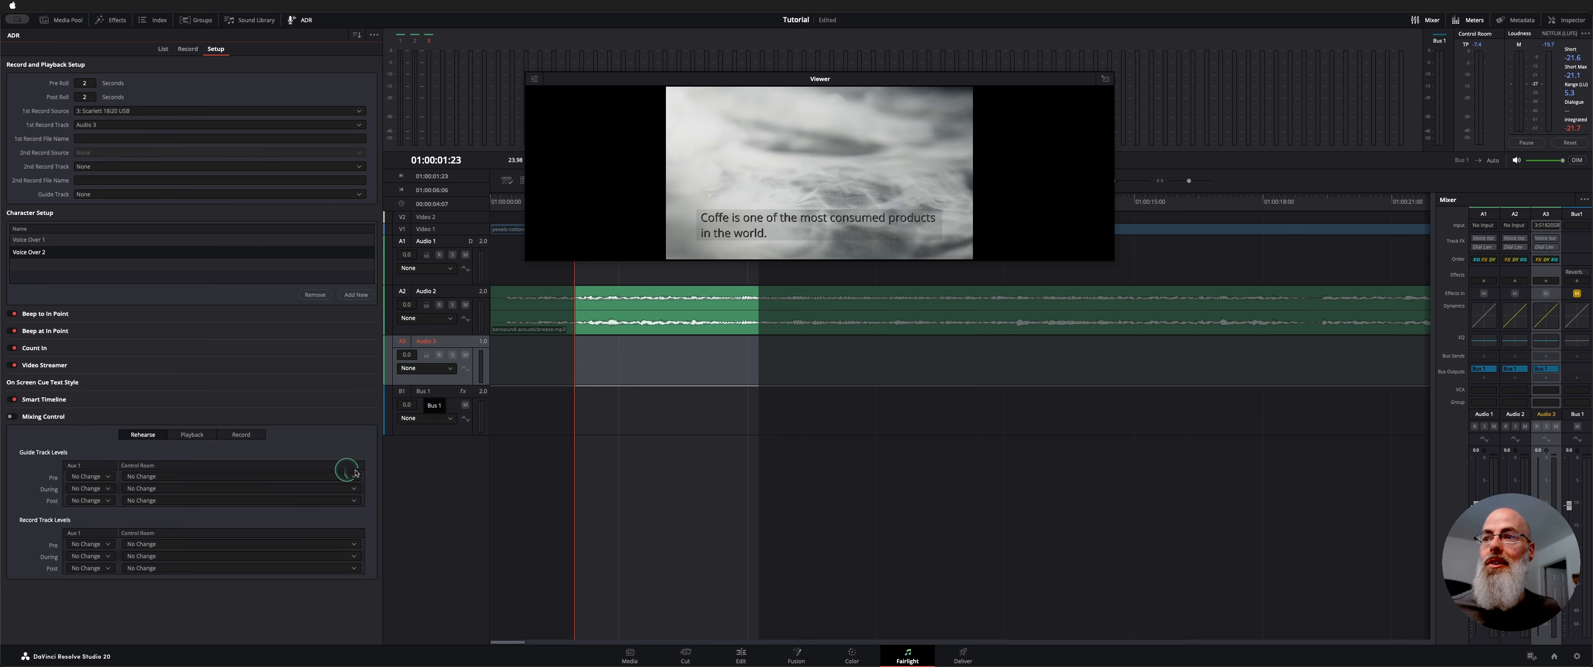
pyautogui.click(51, 420)
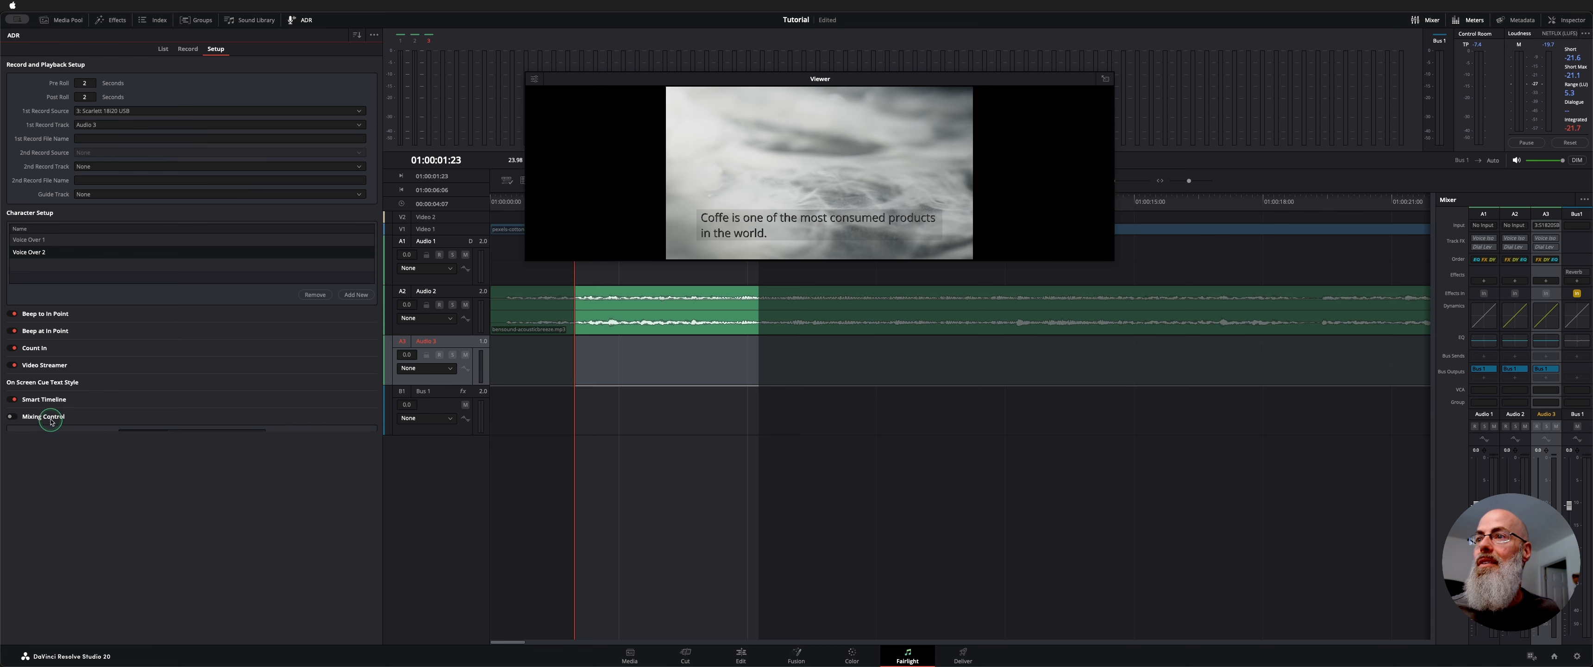
pyautogui.click(162, 48)
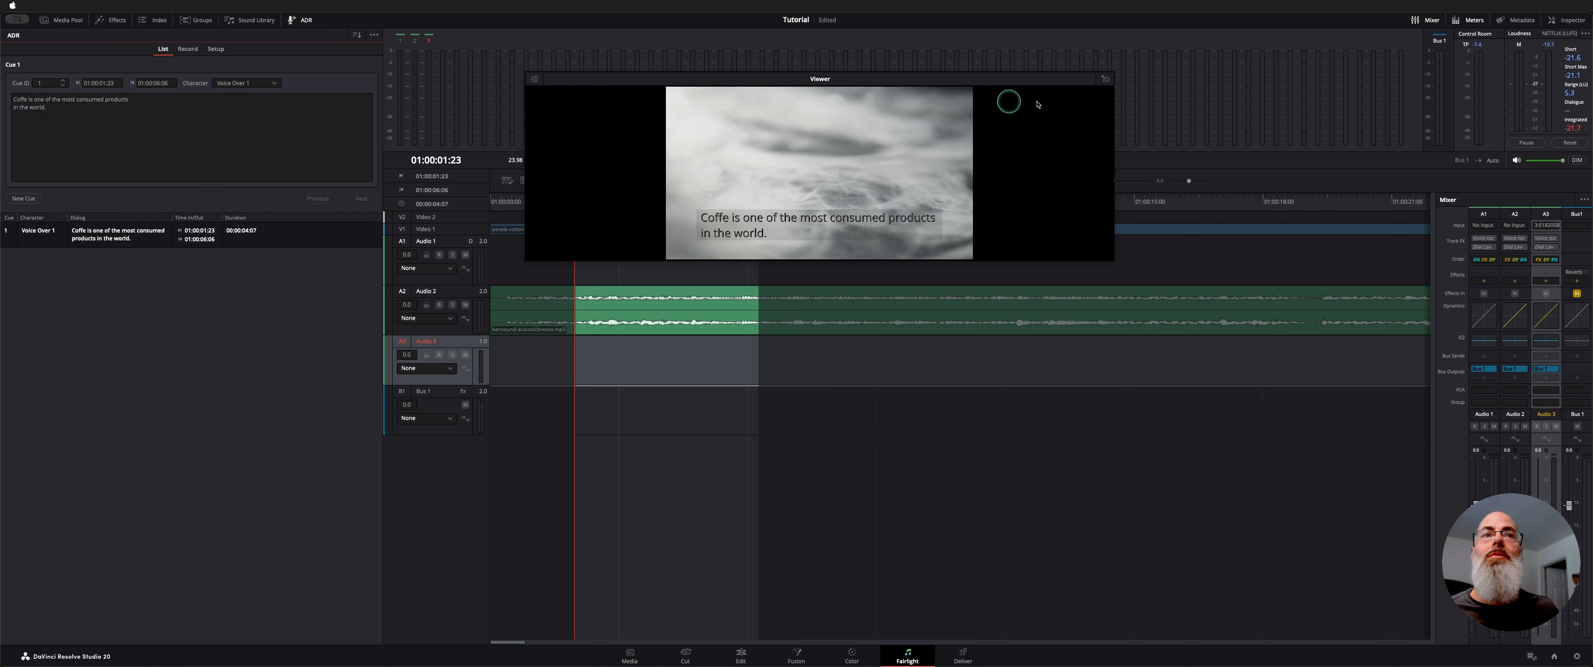
pyautogui.click(1106, 79)
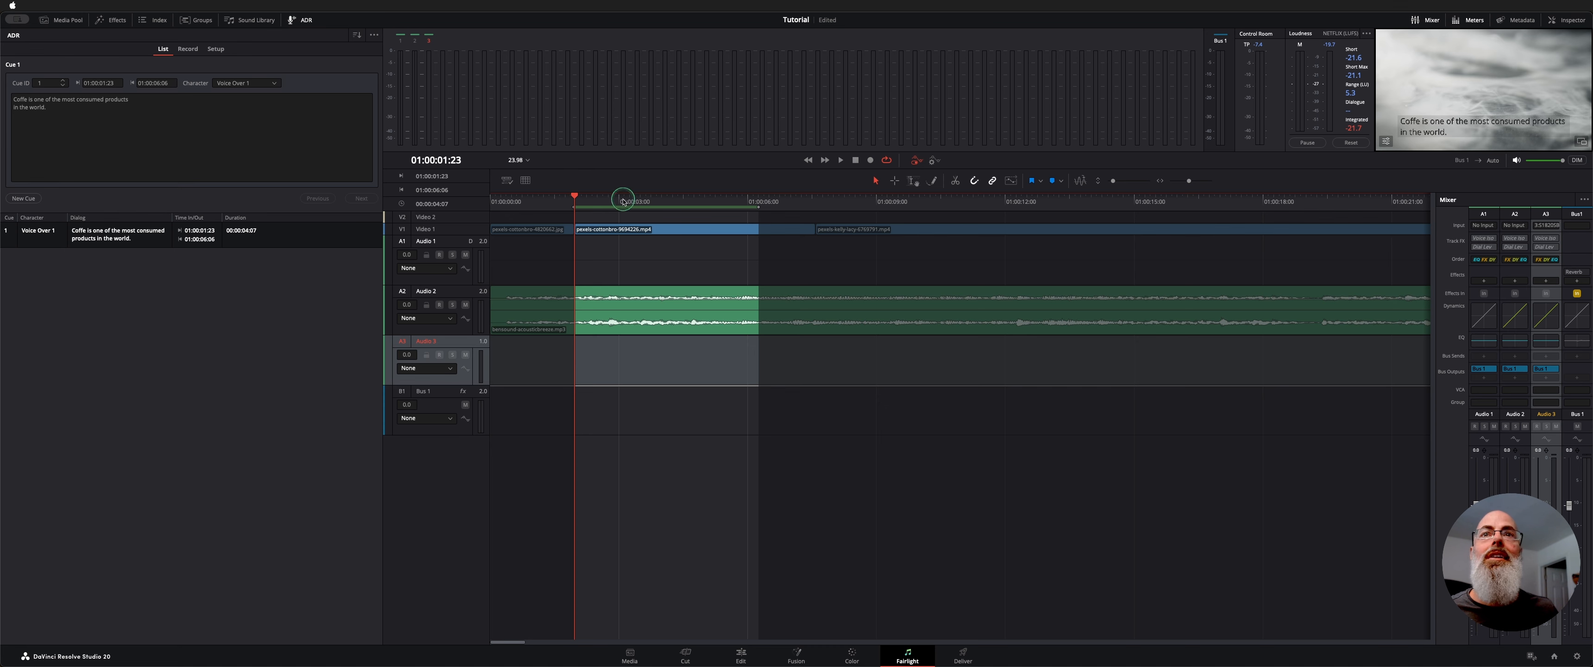
# Mark a timeline range from 01:00:08:06 to 01:00:10:13 for the second cue.
pyautogui.moveTo(623, 201); pyautogui.dragTo(844, 202)
pyautogui.press('i')
pyautogui.press('space')
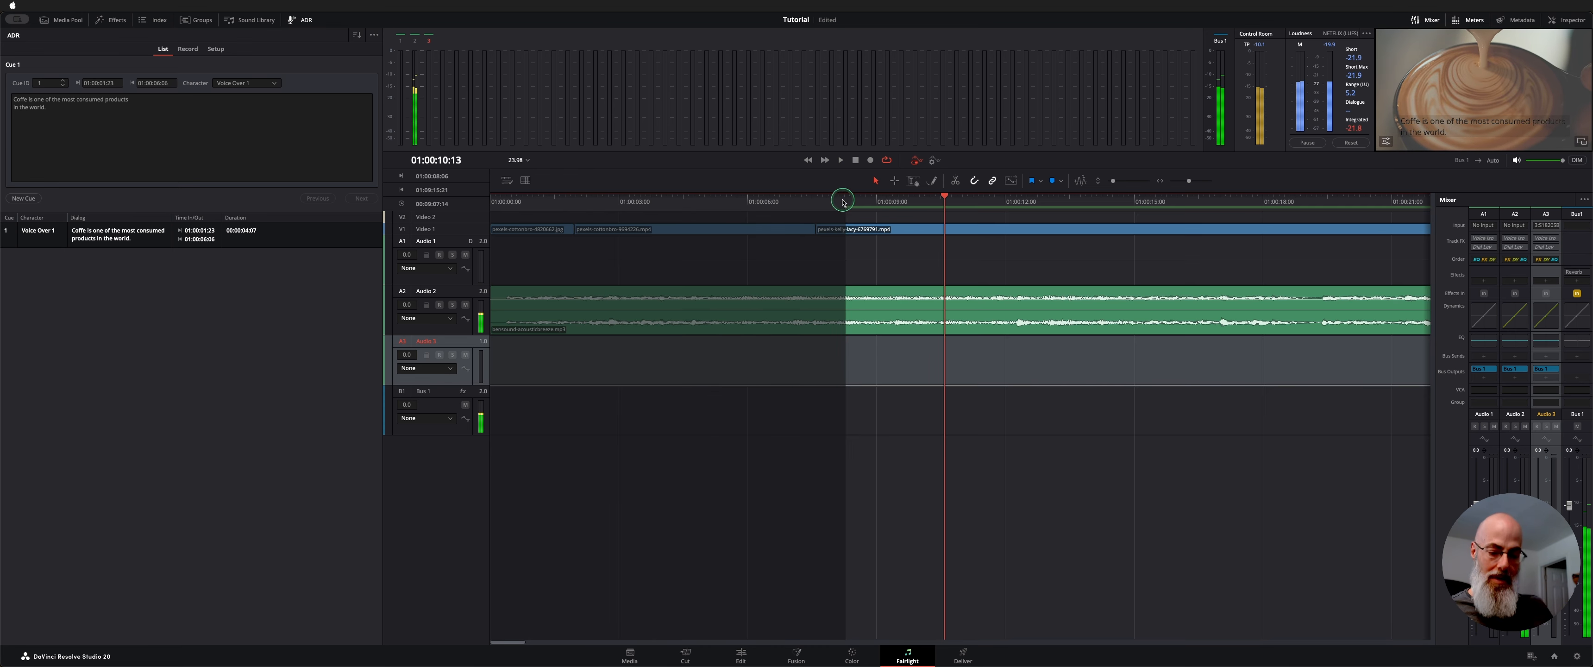
pyautogui.press('o')
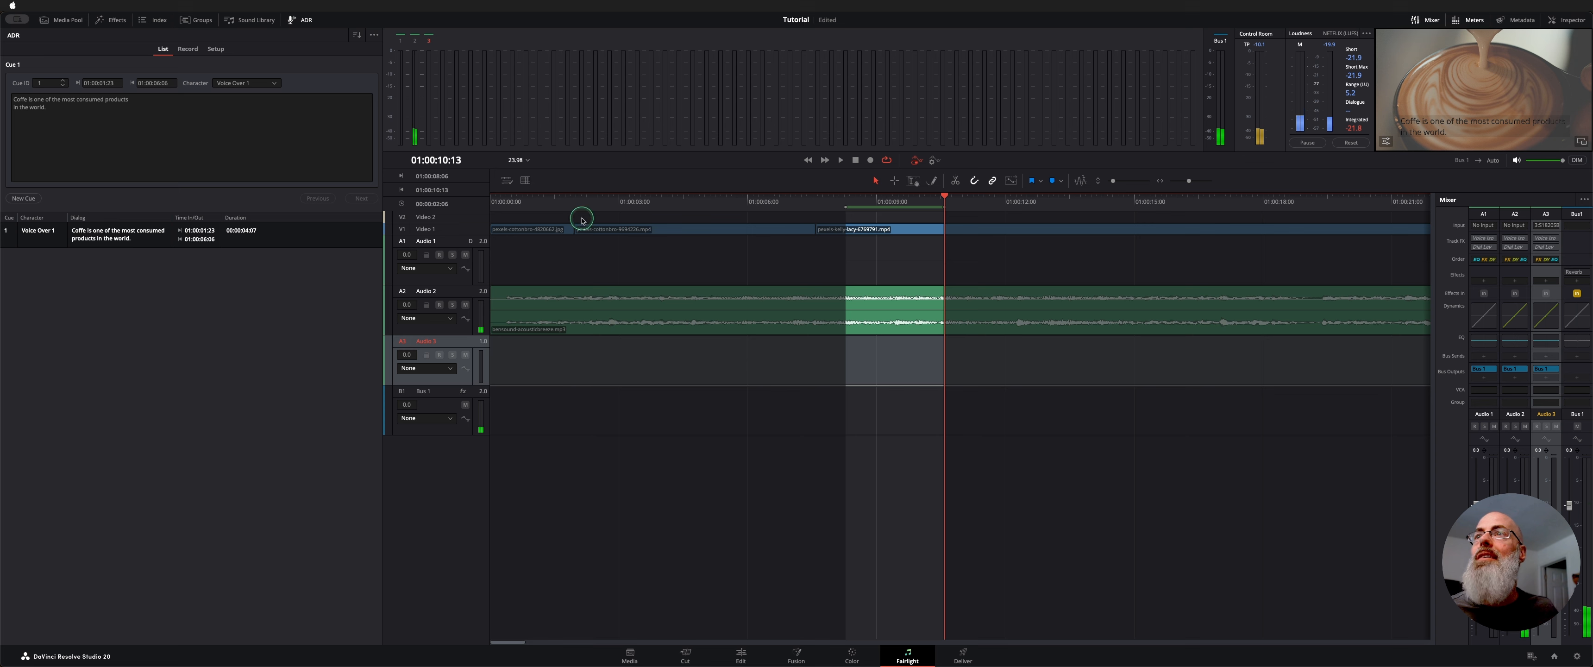
# Create a second cue for the Voice Over 2 character with the dialog "Do you drink coffee?".
pyautogui.click(178, 431)
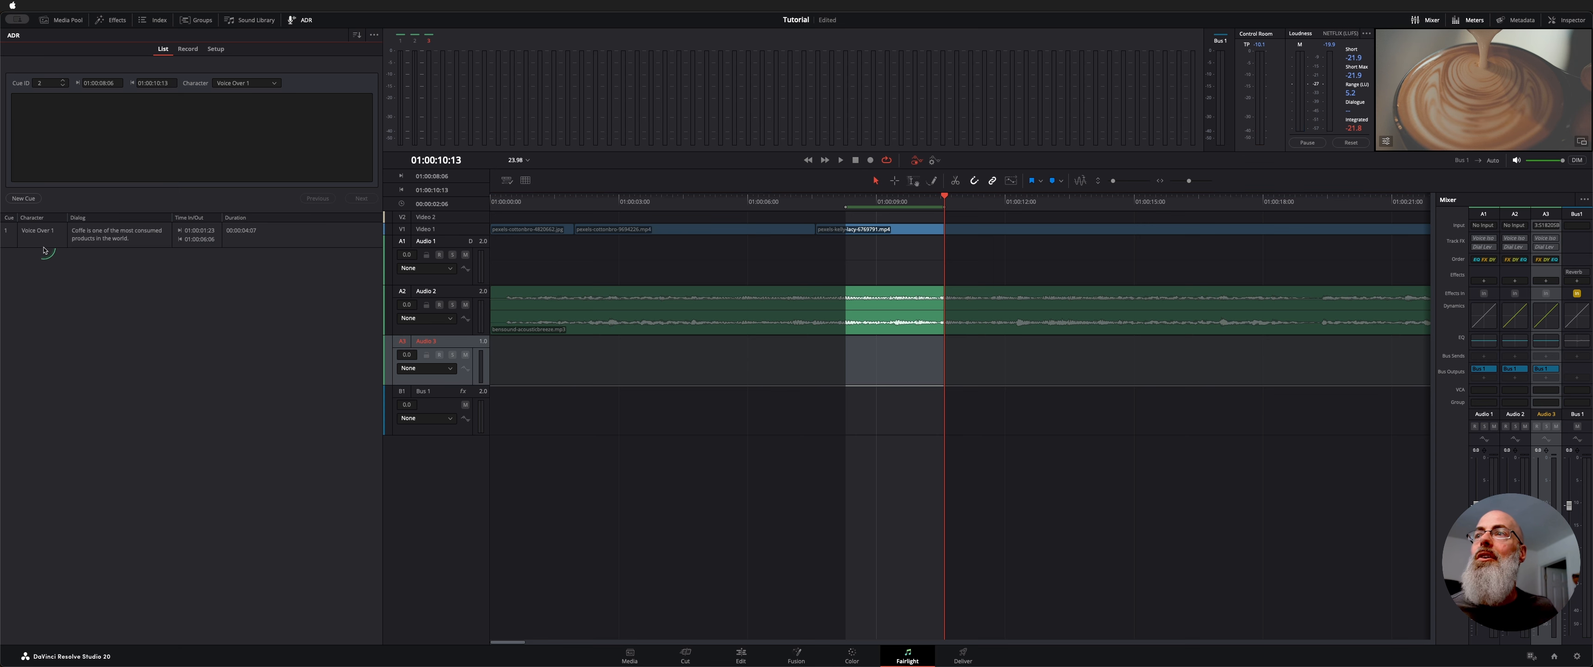
pyautogui.click(30, 198)
pyautogui.click(97, 84)
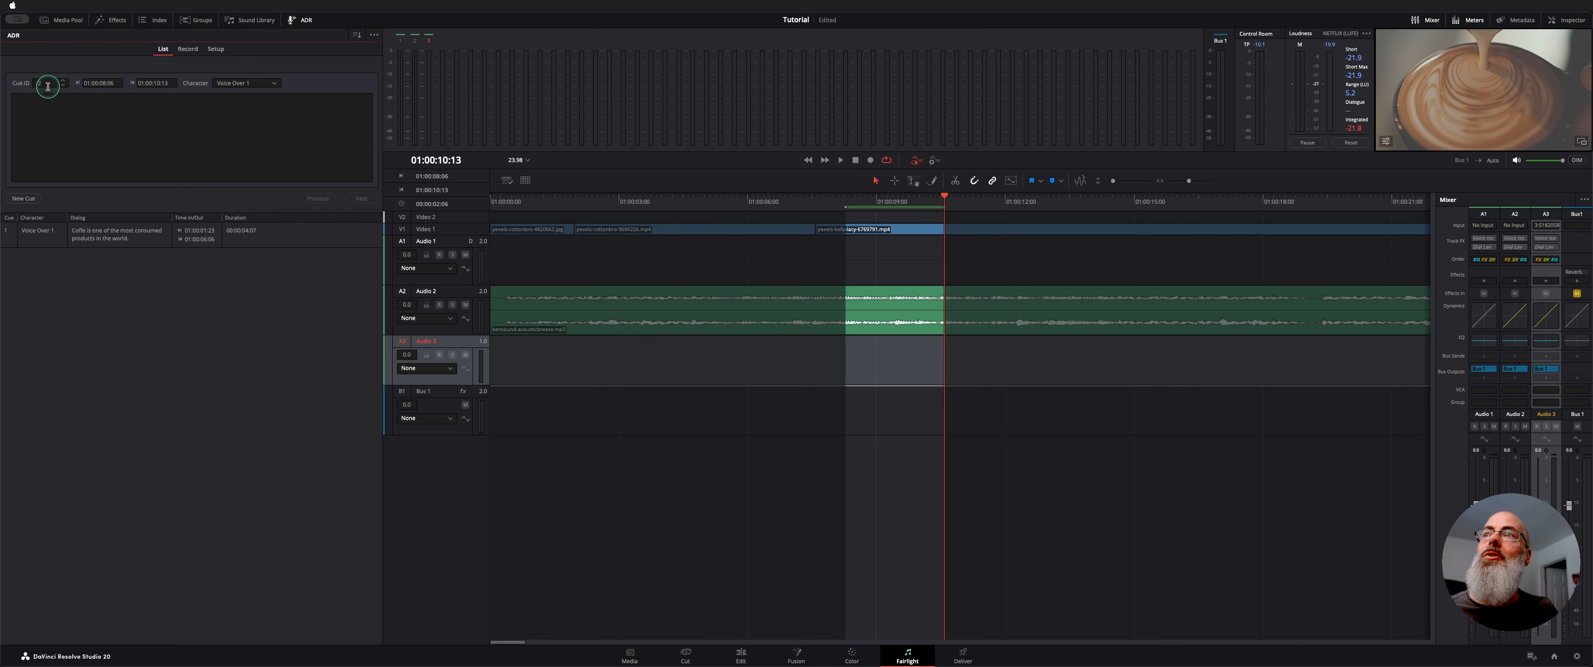
pyautogui.click(60, 100)
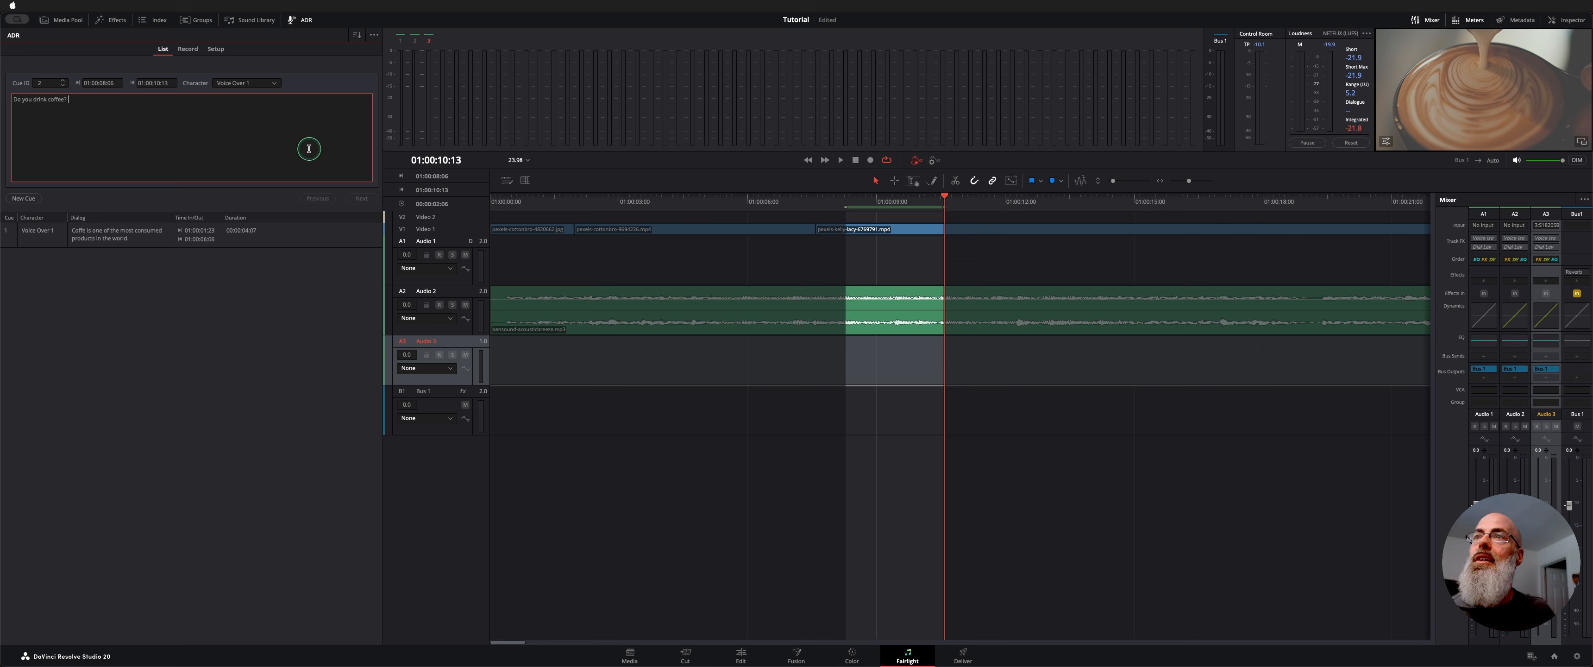
pyautogui.click(260, 83)
pyautogui.click(257, 116)
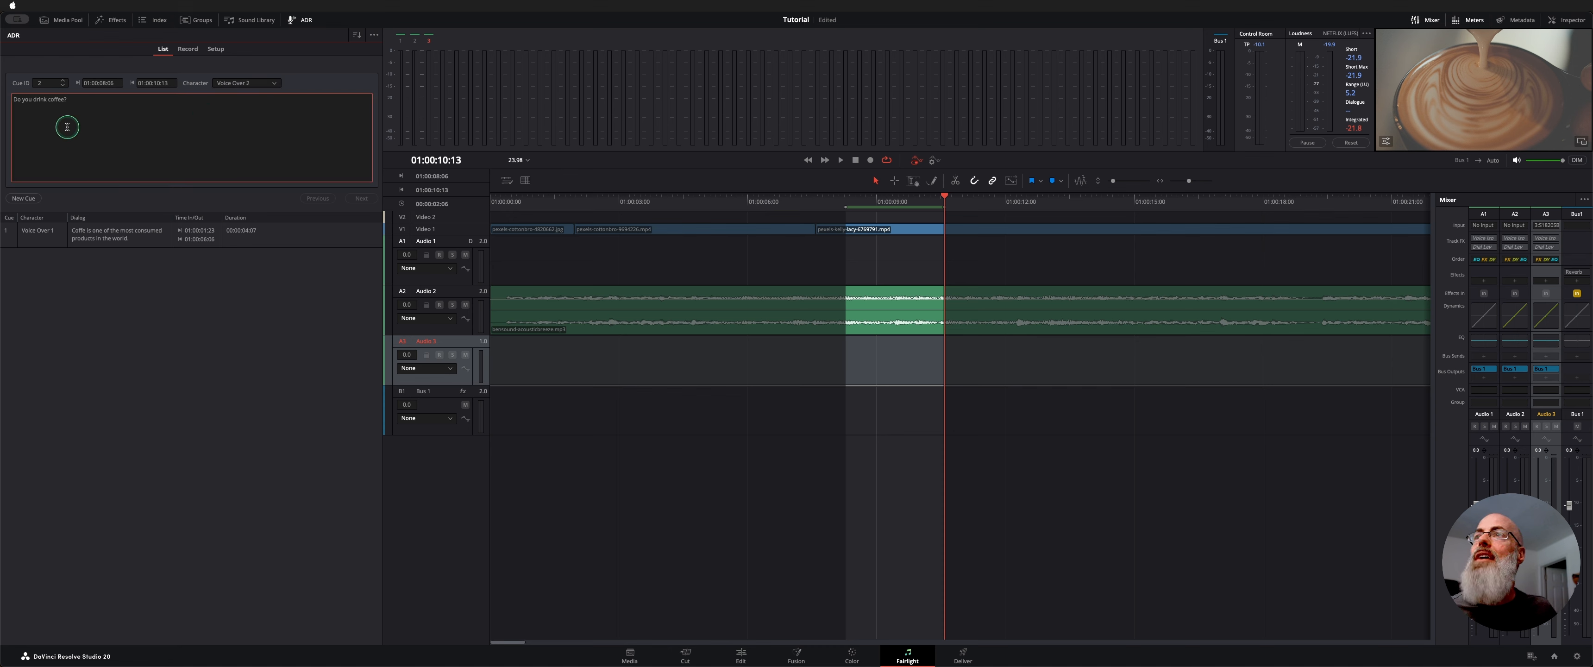
pyautogui.click(24, 198)
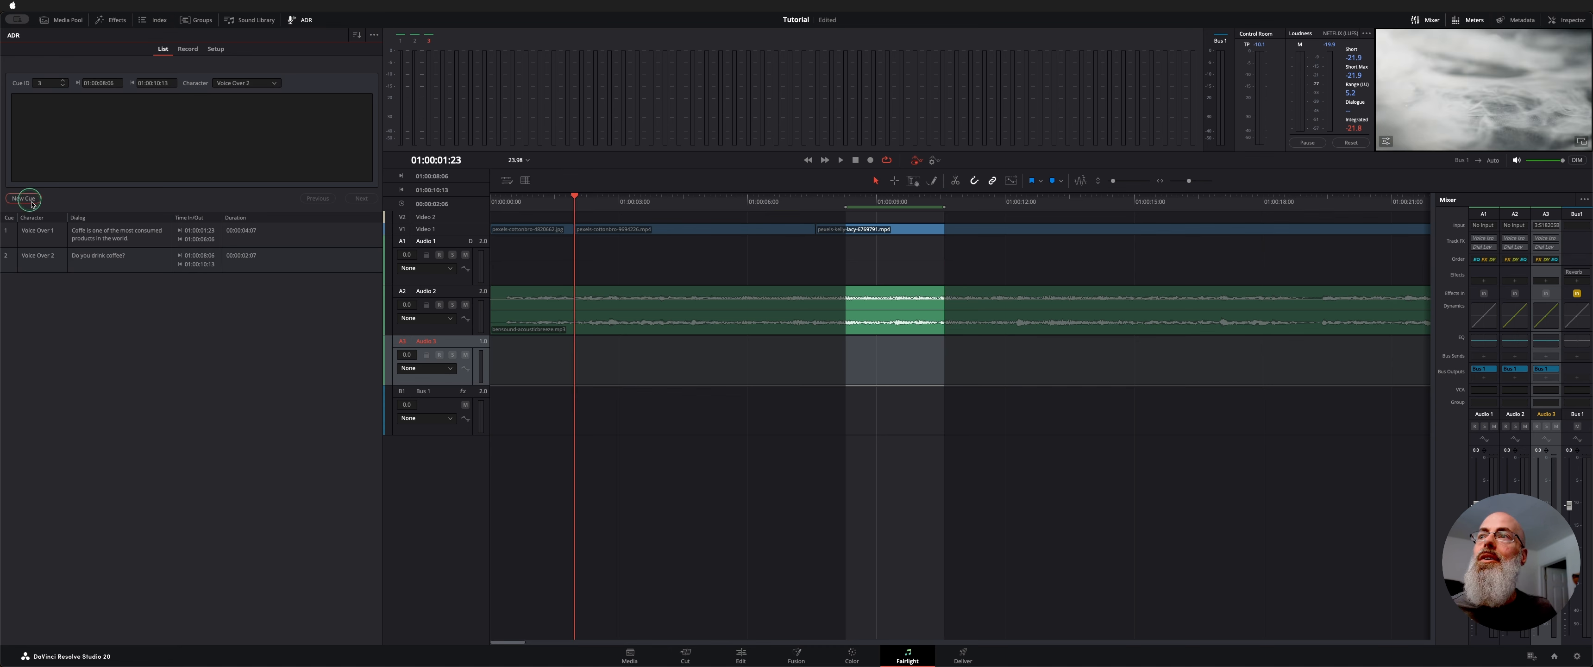
# Step back and forth between the two cues to check their on-screen text and timeline positions.
pyautogui.click(39, 235)
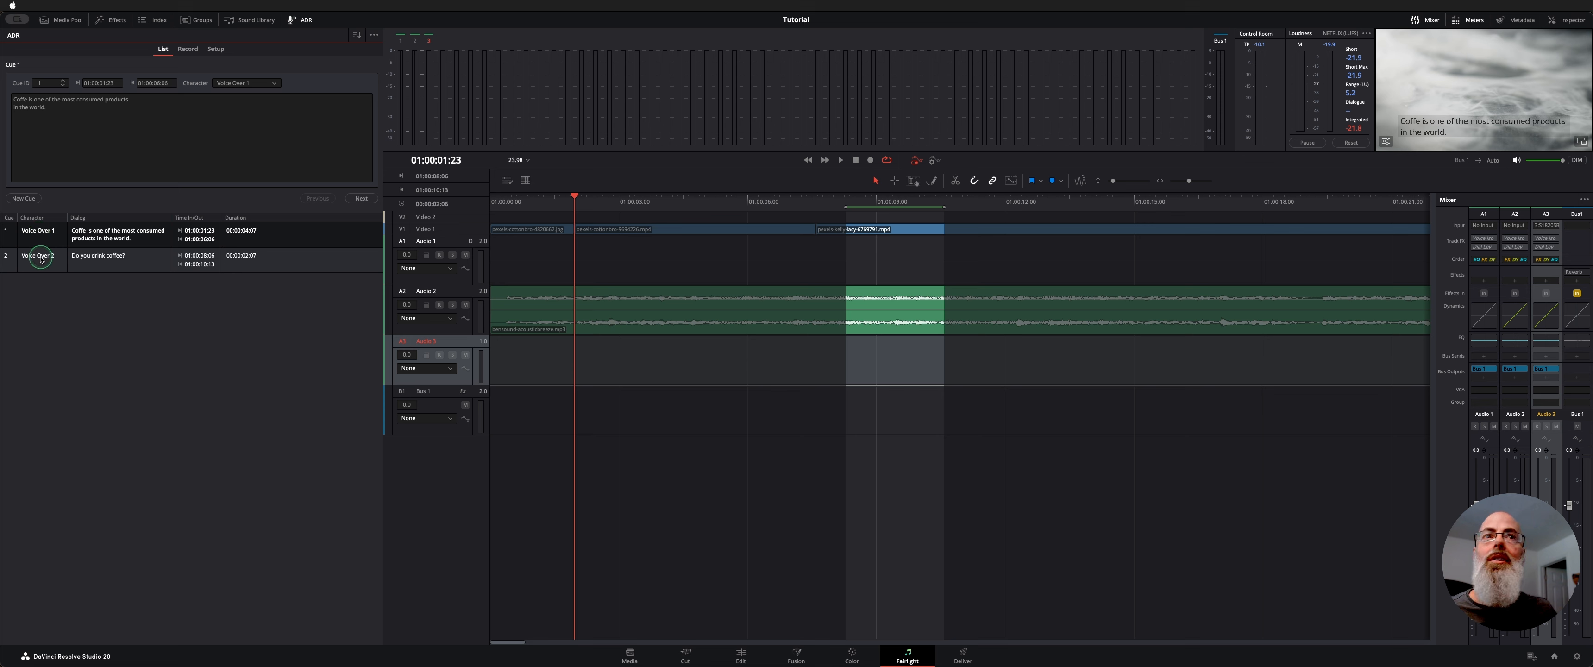
pyautogui.click(37, 255)
pyautogui.click(179, 237)
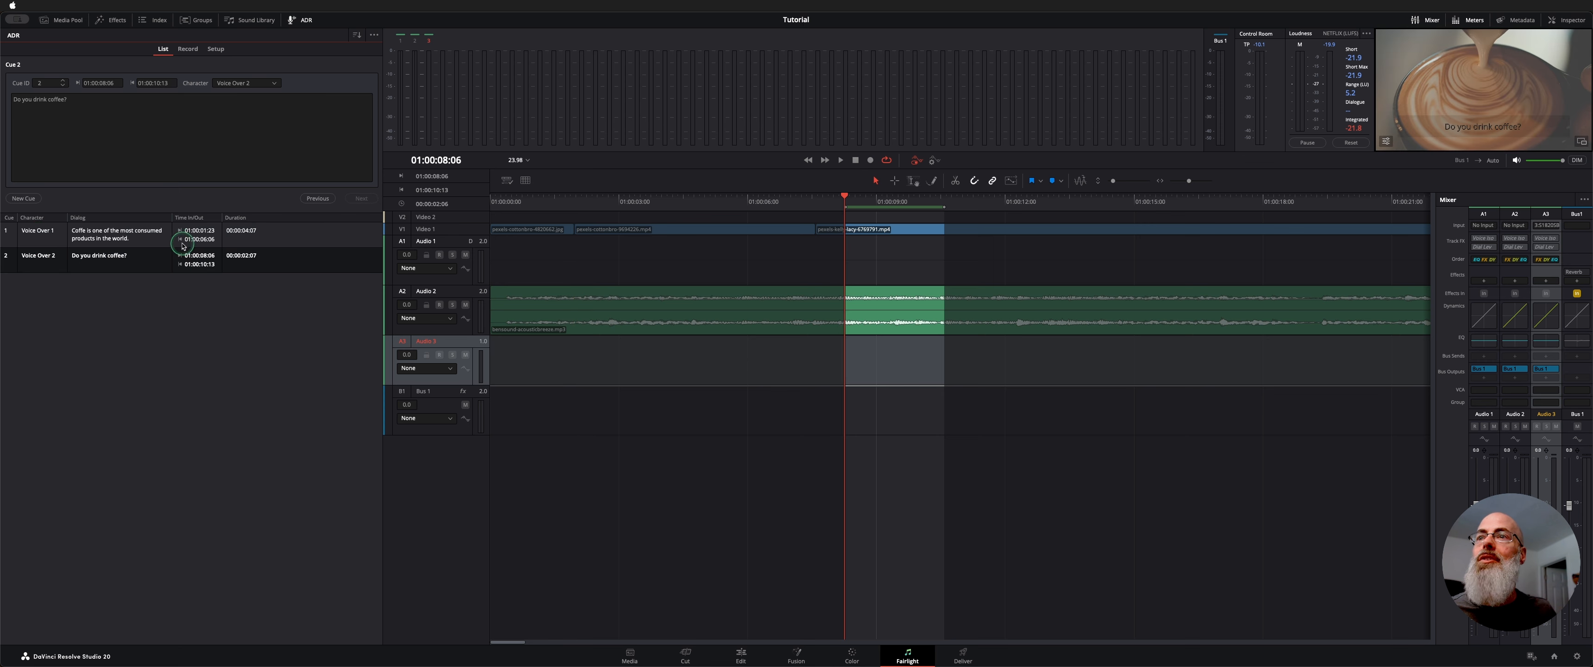
pyautogui.click(245, 357)
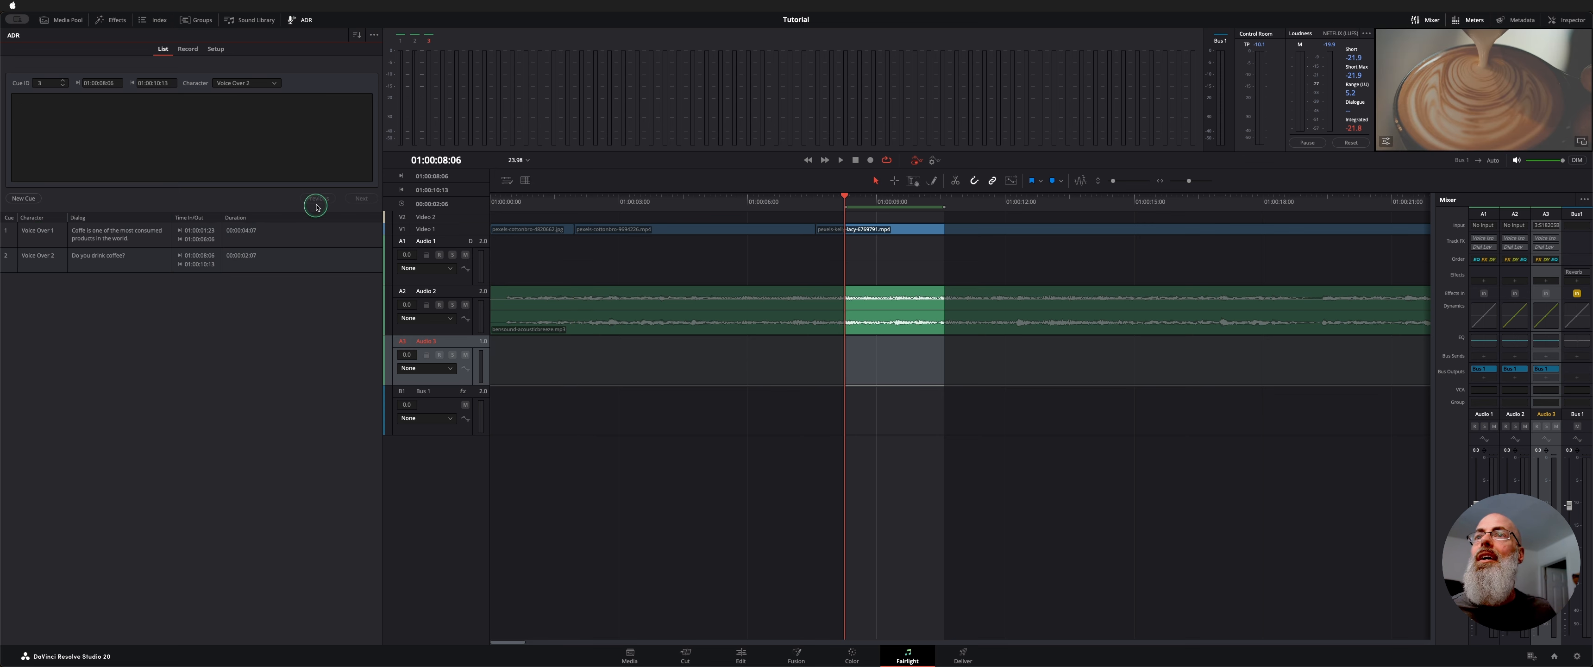
pyautogui.click(311, 230)
pyautogui.click(352, 200)
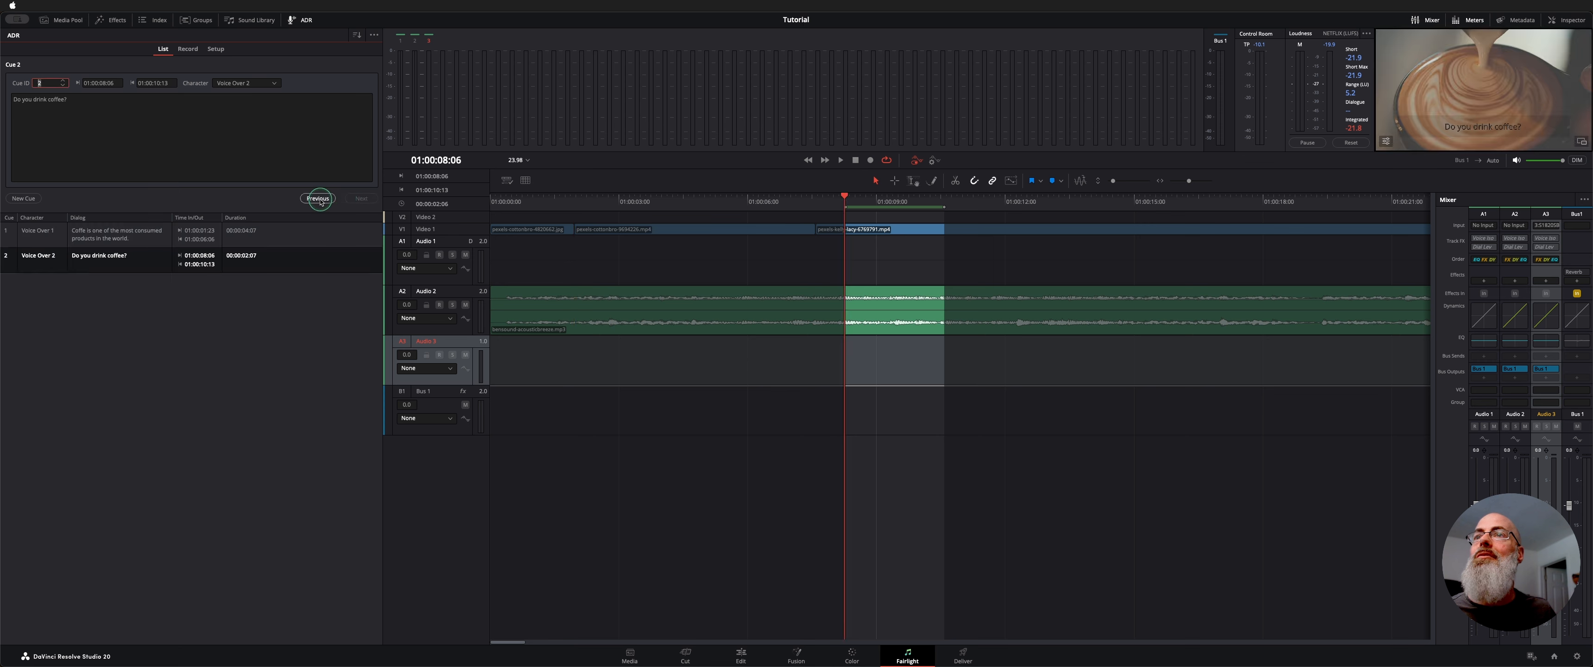
pyautogui.click(317, 199)
# Select the Voice Over 1 cue in the ADR recording view and clear the range selection on the timeline.
pyautogui.click(188, 49)
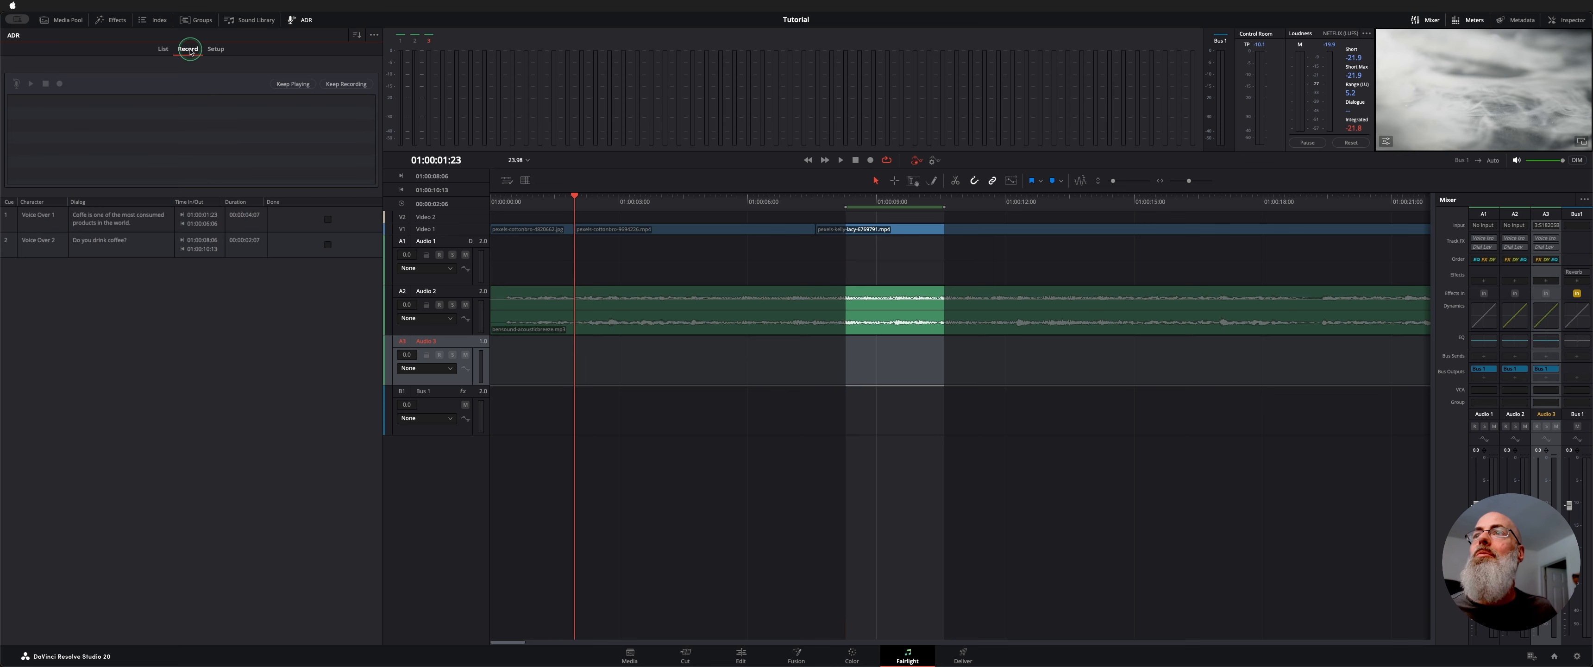
pyautogui.click(123, 230)
pyautogui.click(40, 218)
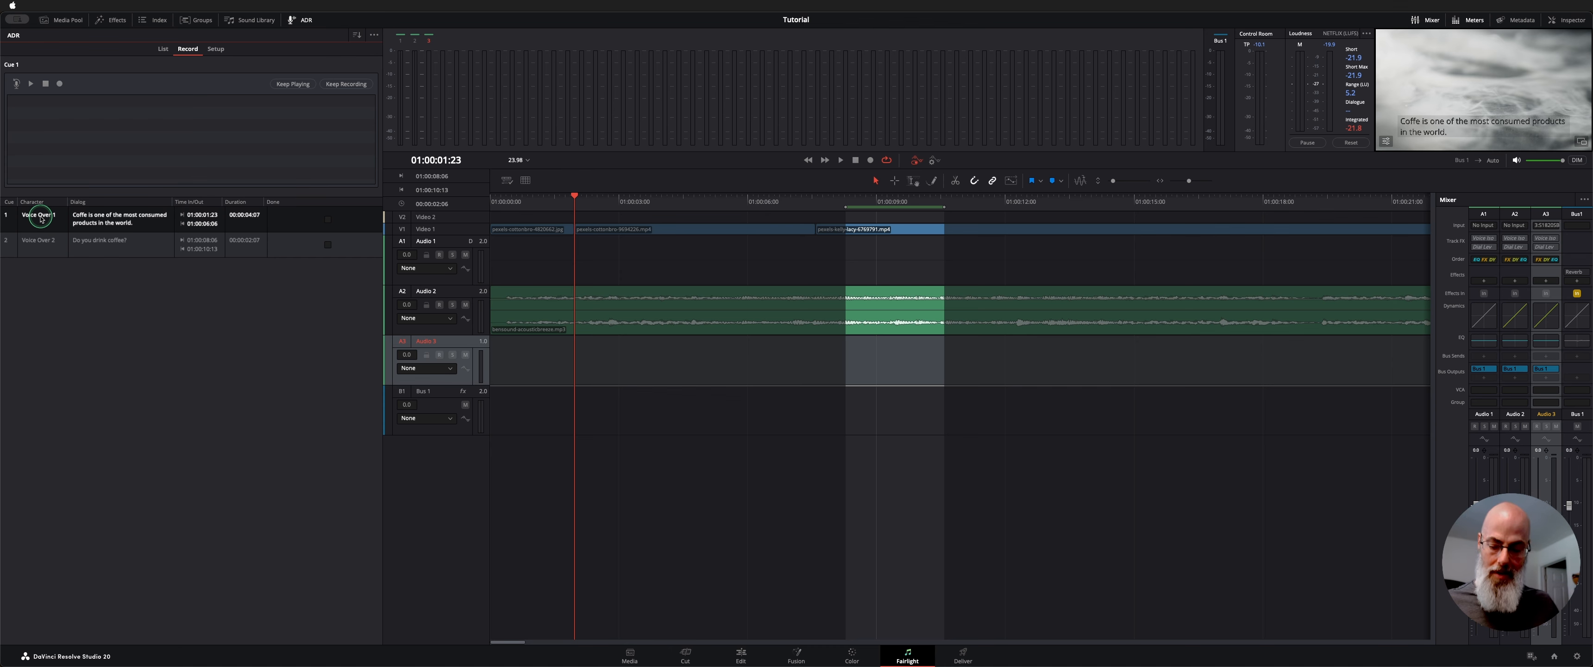
pyautogui.click(839, 409)
pyautogui.click(681, 242)
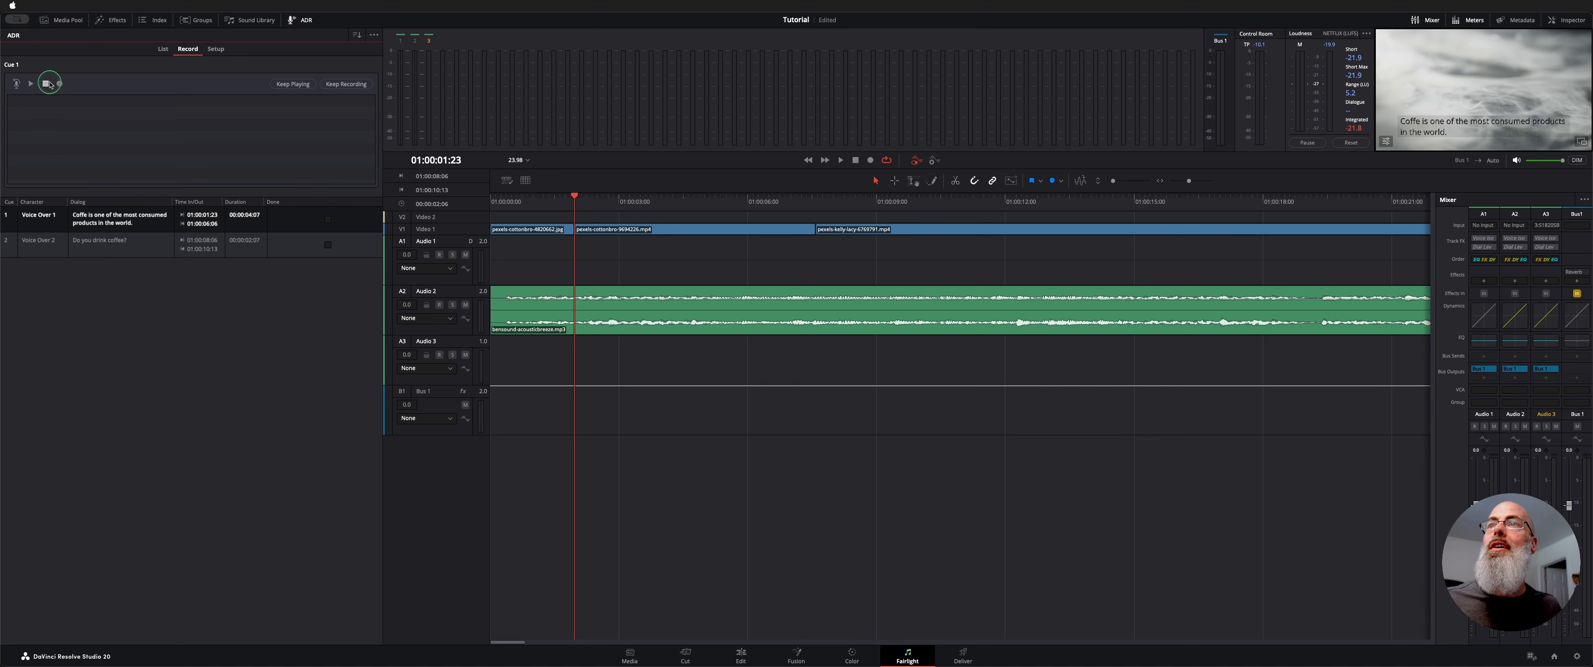
# Review the pre-roll and post-roll settings in the ADR setup, and position the playhead before and near the end of the first cue.
pyautogui.click(216, 48)
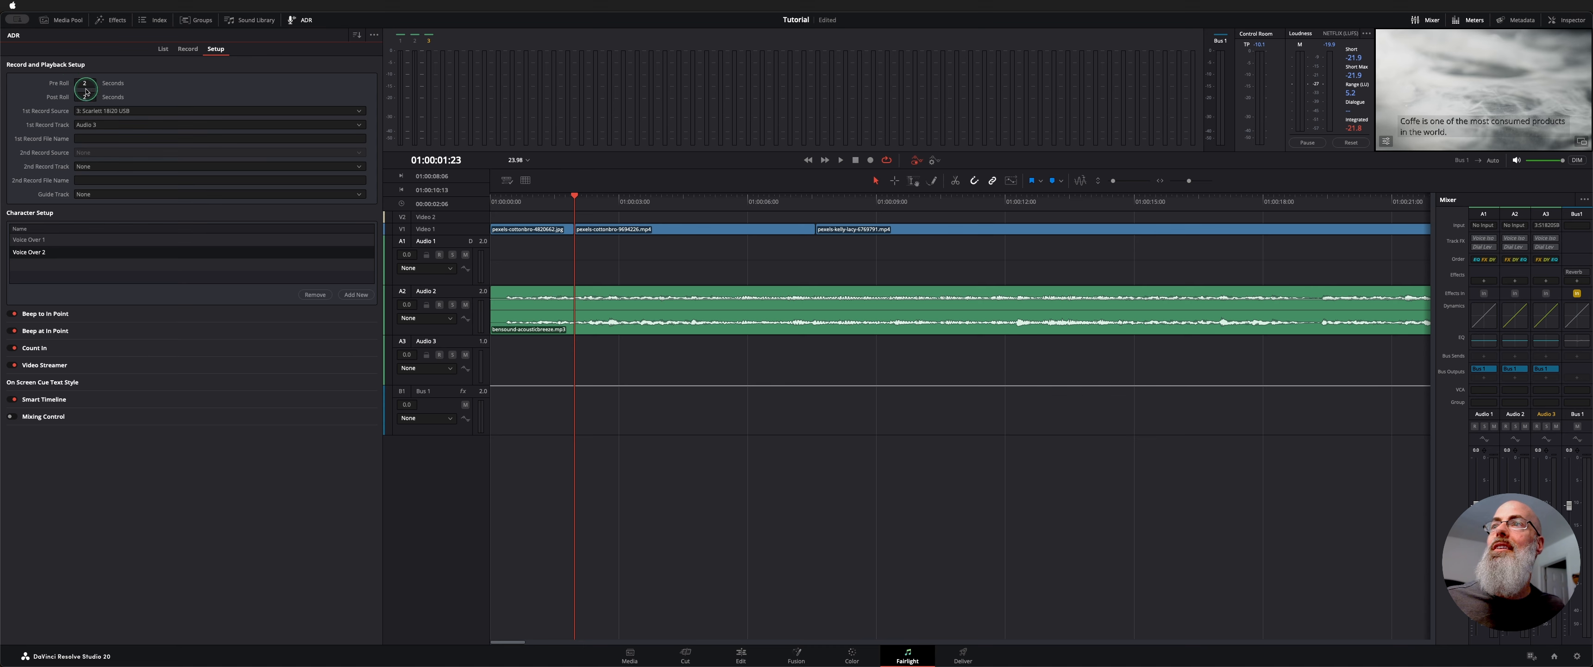
pyautogui.click(187, 49)
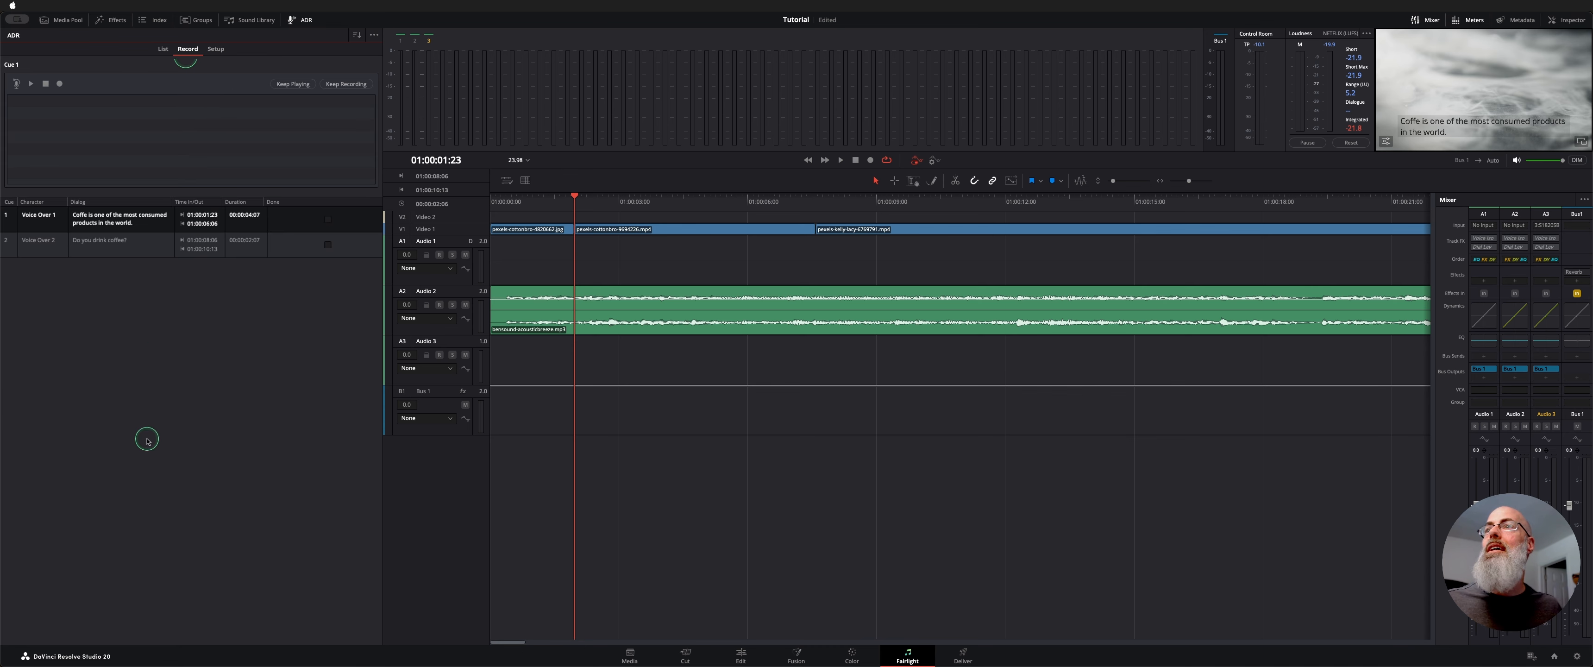
pyautogui.moveTo(574, 199); pyautogui.dragTo(518, 199)
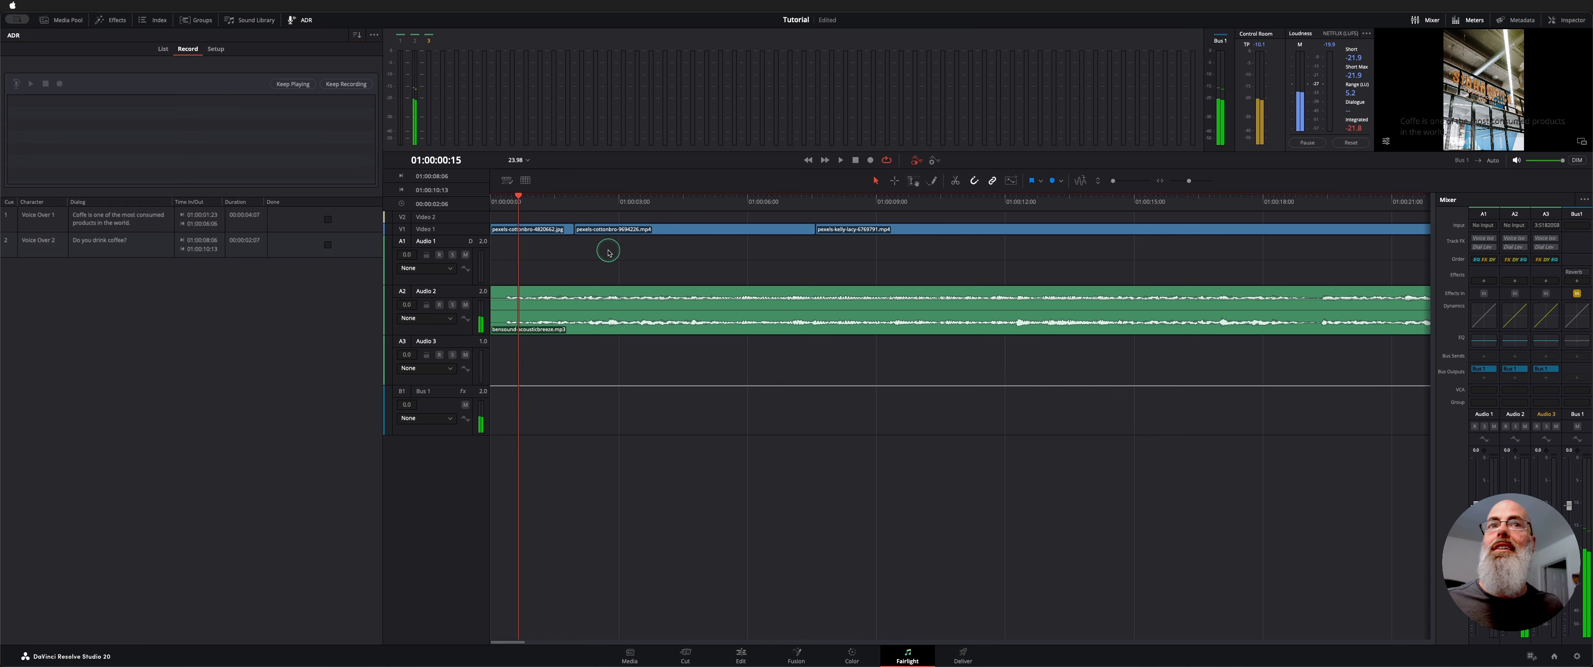
pyautogui.click(743, 198)
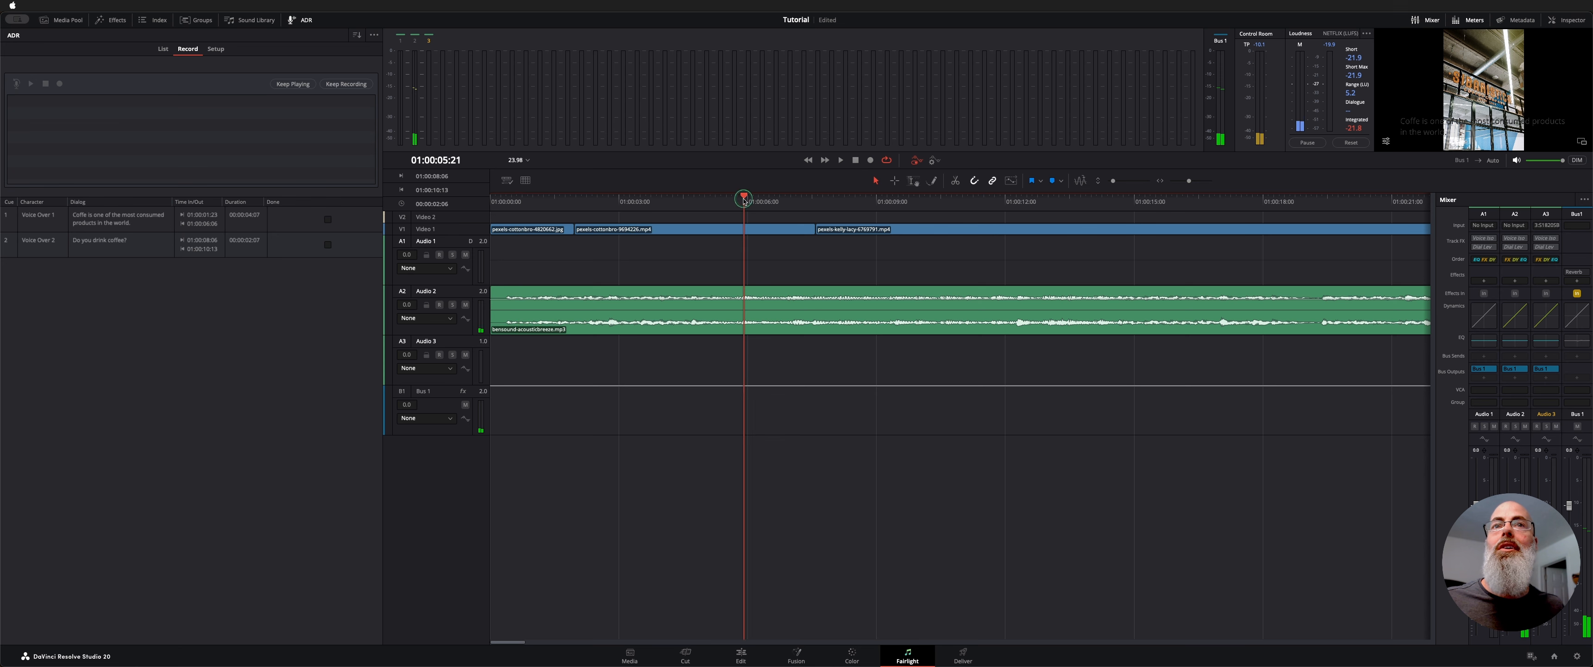
# Arm the Audio 3 track and record a take for the Voice Over 1 cue.
pyautogui.click(12, 221)
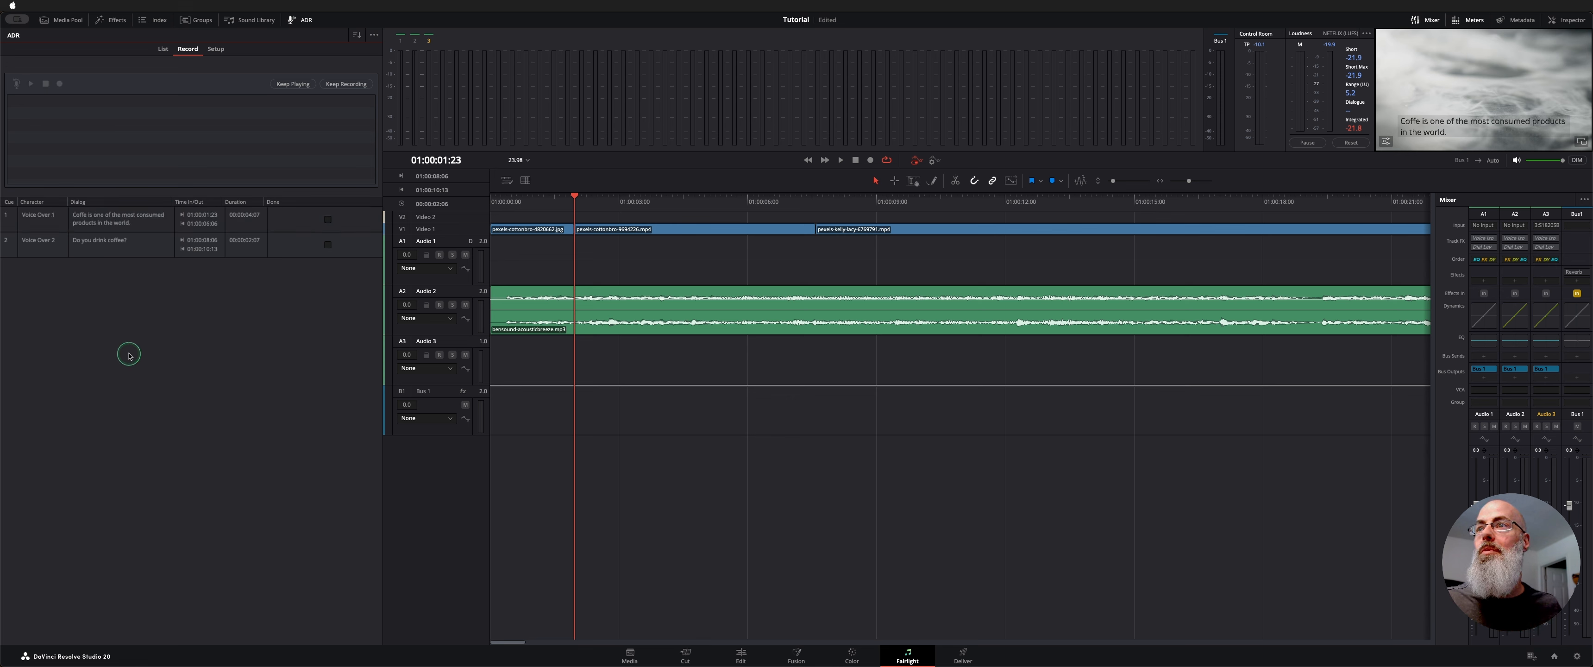
pyautogui.click(31, 222)
pyautogui.click(44, 100)
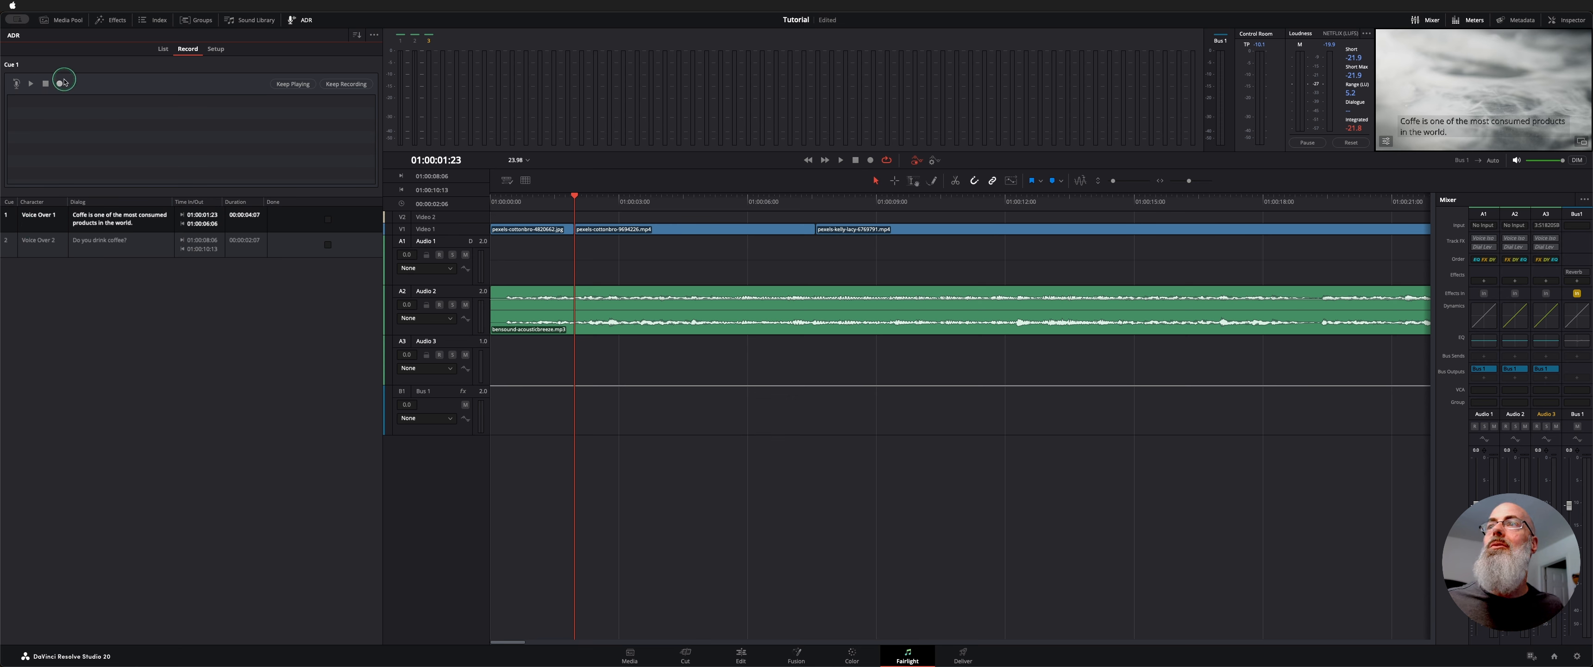
pyautogui.click(451, 354)
pyautogui.click(440, 354)
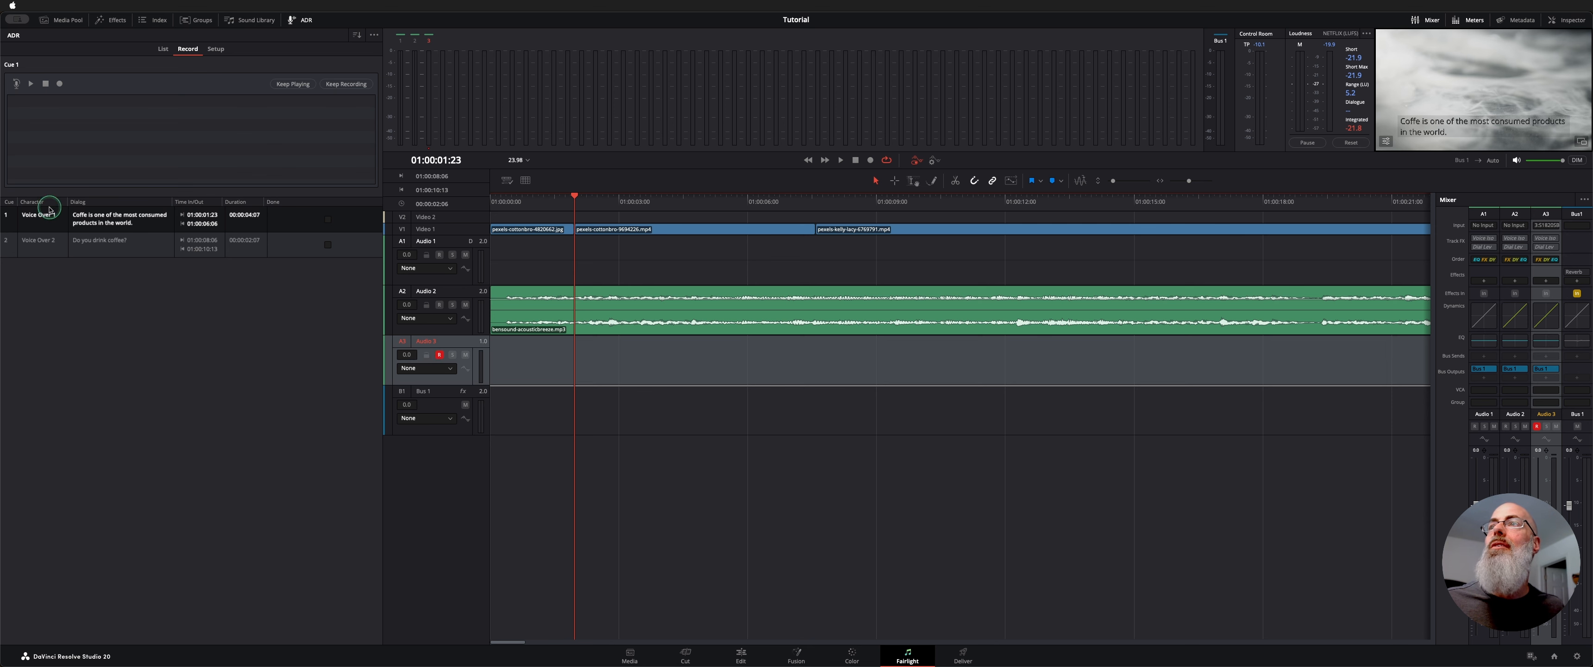
pyautogui.click(59, 84)
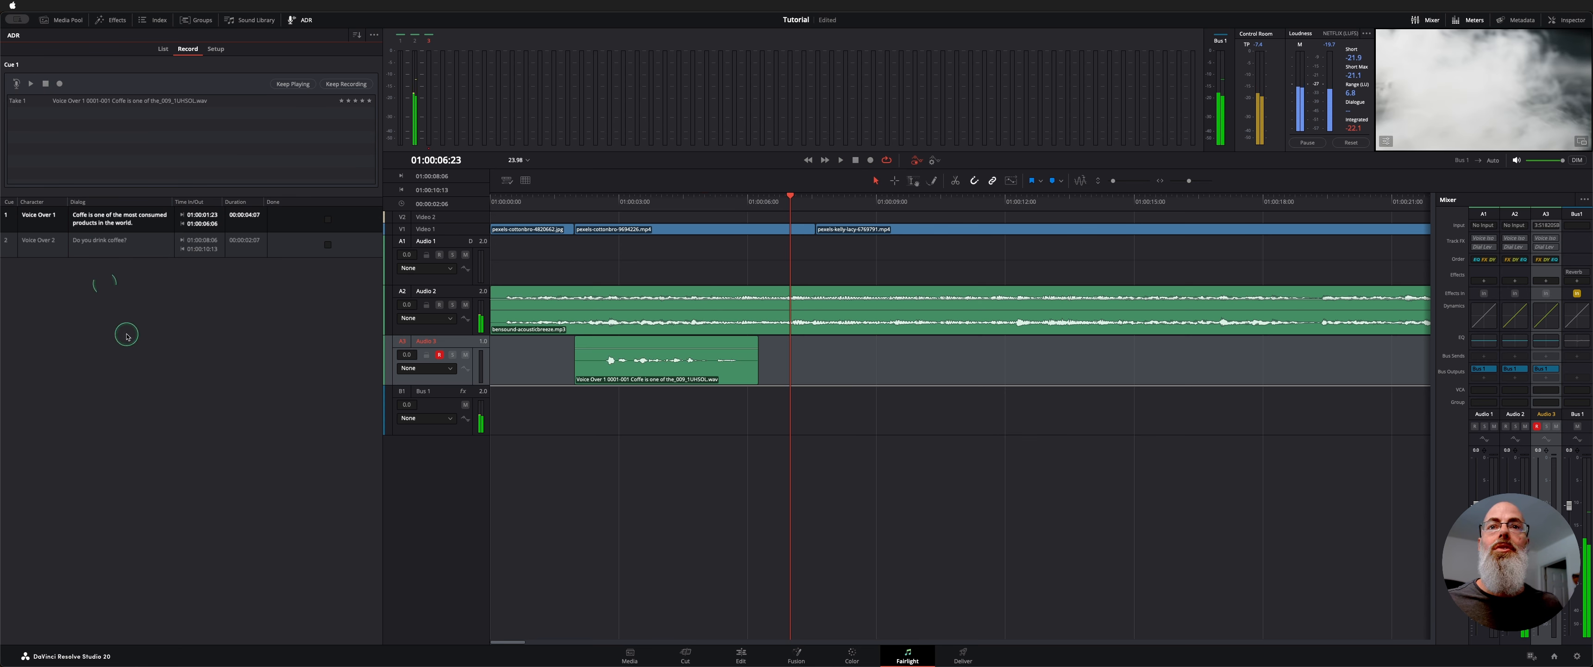
# Select the Voice Over 2 cue and record its take onto the Audio 3 track.
pyautogui.click(79, 252)
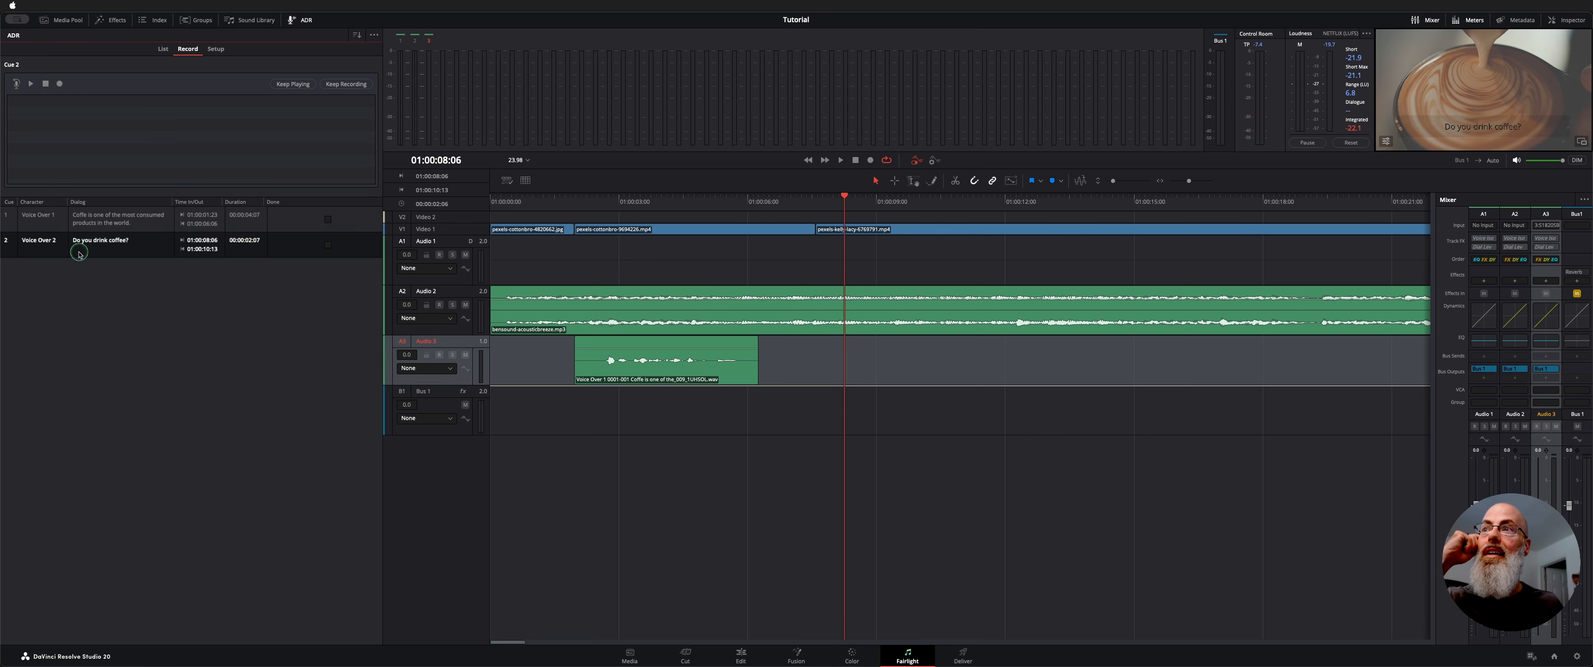
pyautogui.click(99, 285)
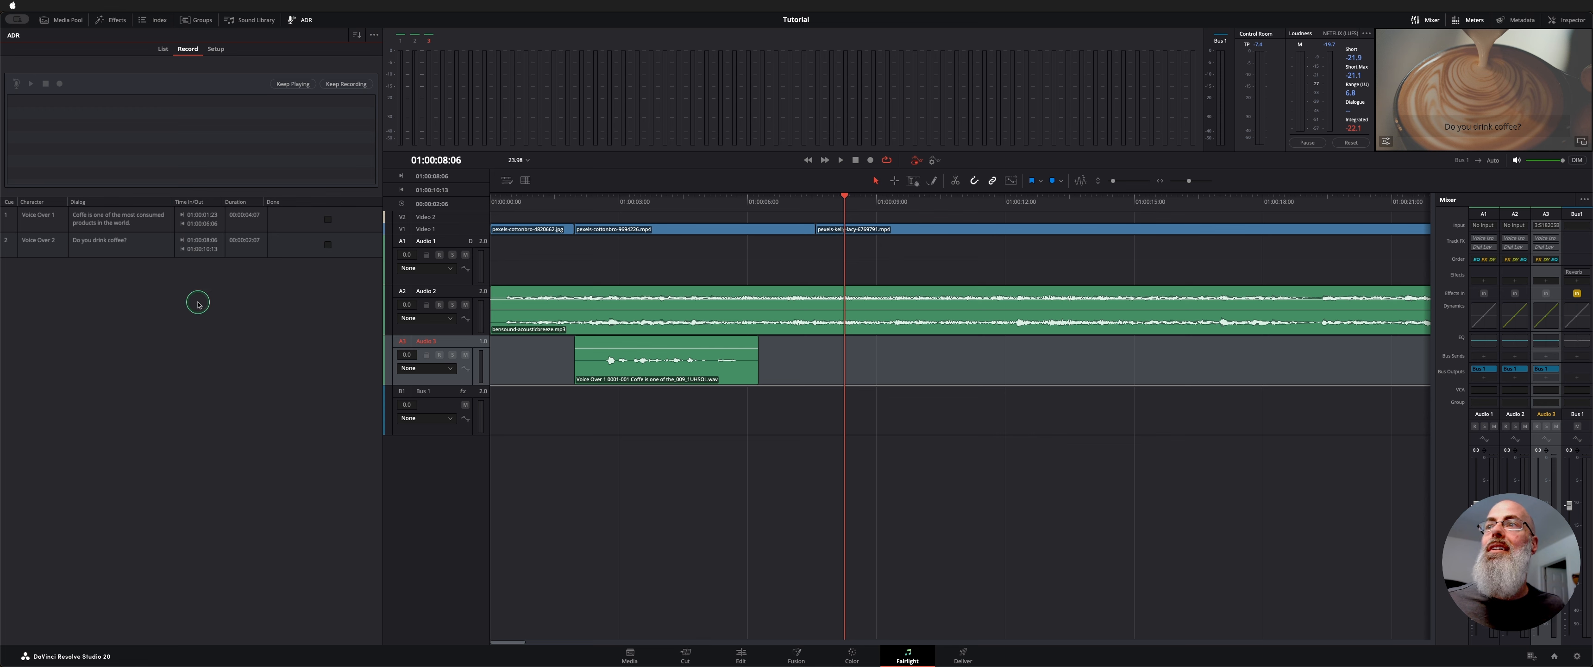
pyautogui.click(42, 245)
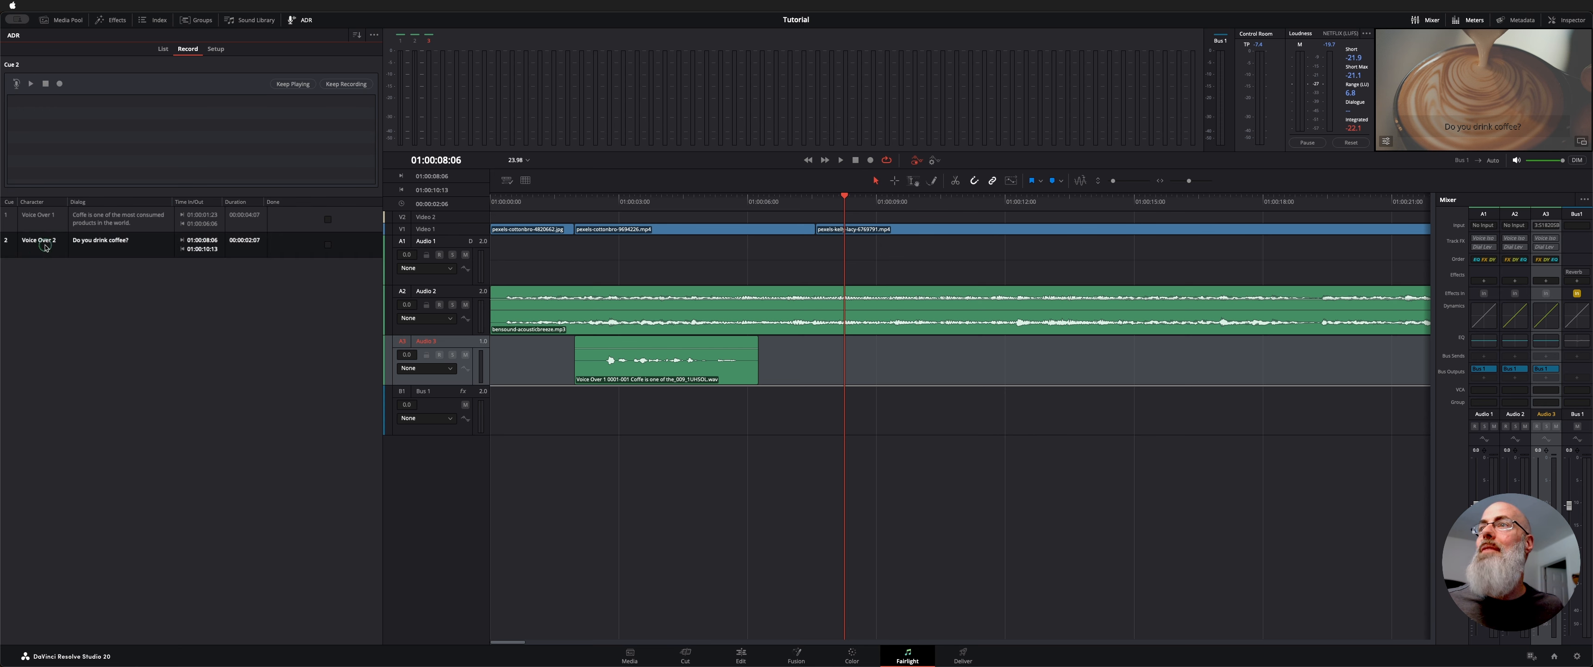
pyautogui.click(59, 85)
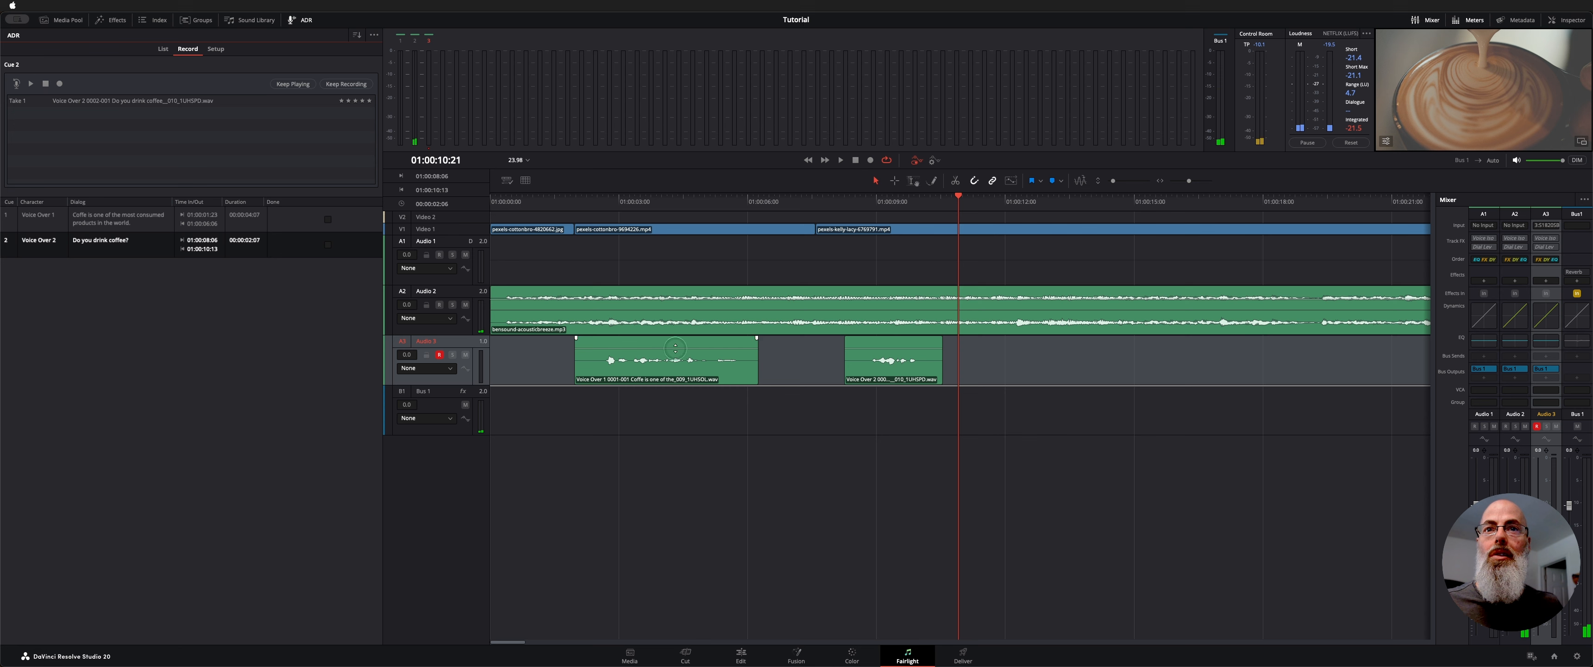
# Balance the clip volumes by raising both voice-overs on Audio 3 and lowering the Audio 2 music, playing back from just before the first voice-over.
pyautogui.click(856, 354)
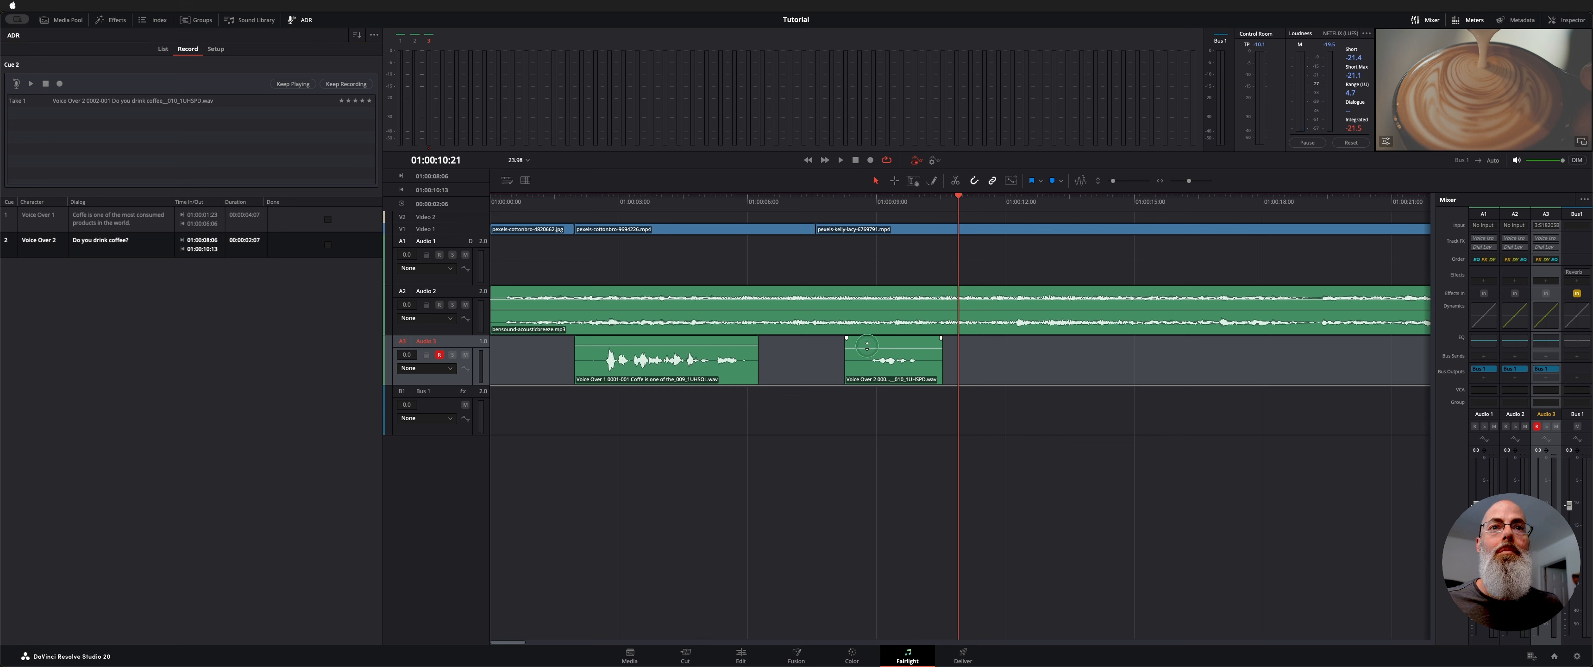
pyautogui.moveTo(866, 346); pyautogui.dragTo(867, 348)
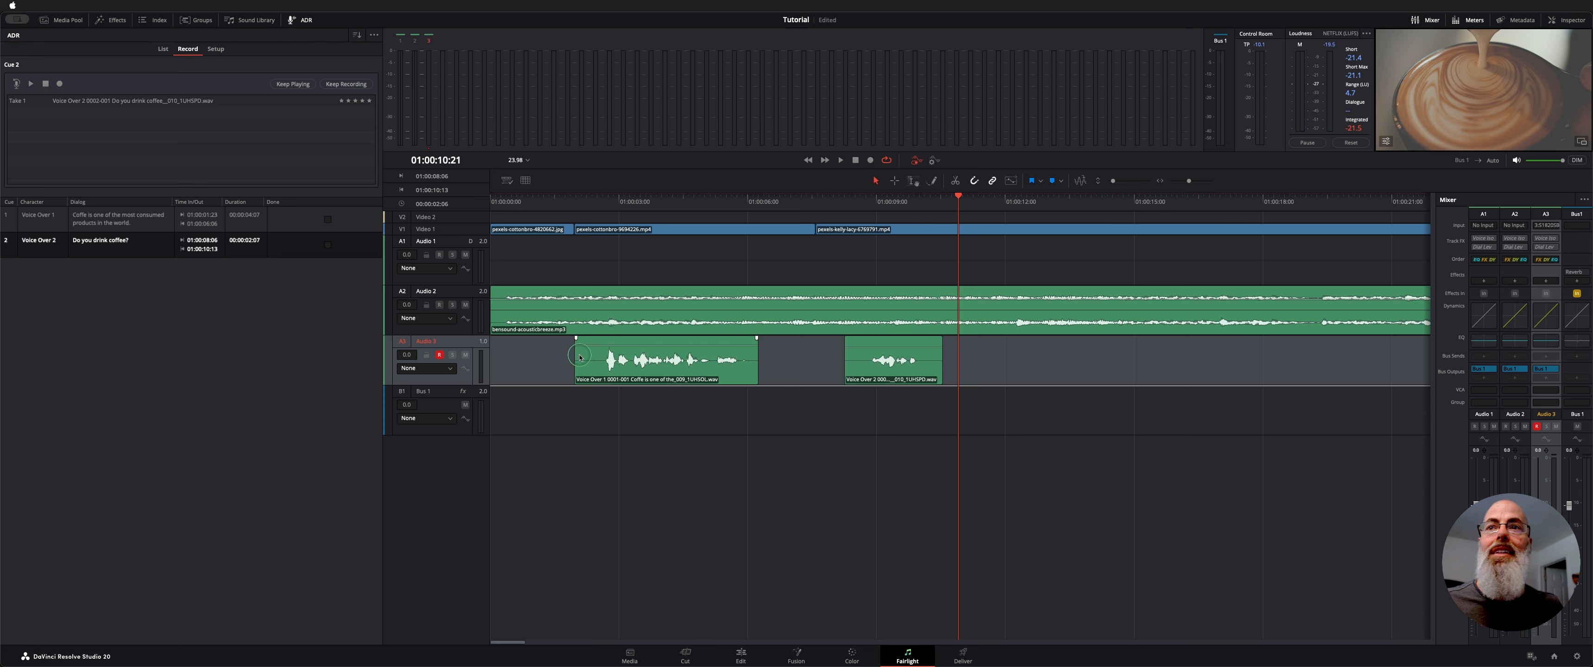
pyautogui.click(561, 210)
pyautogui.press('space')
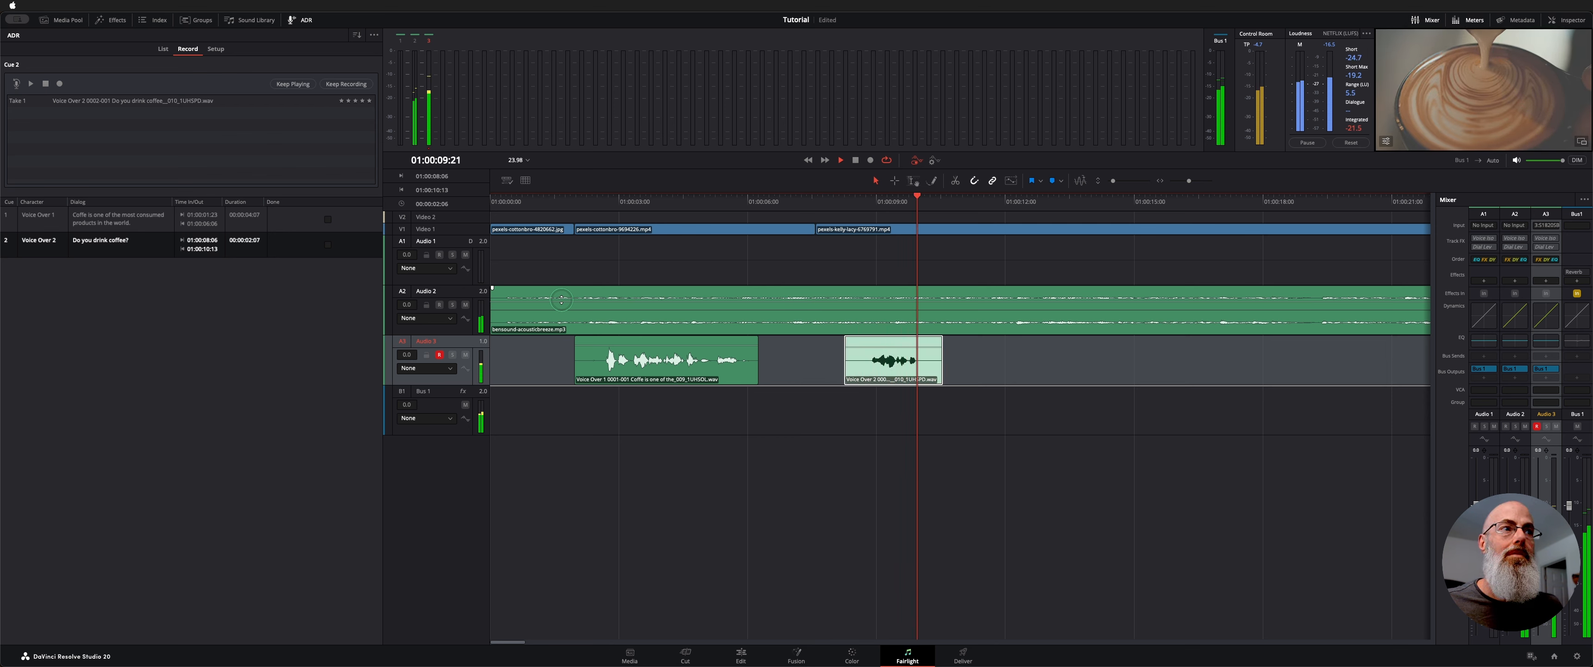
# Disarm the Audio 3 track and select the Voice Over 1 recording on the timeline.
pyautogui.click(439, 354)
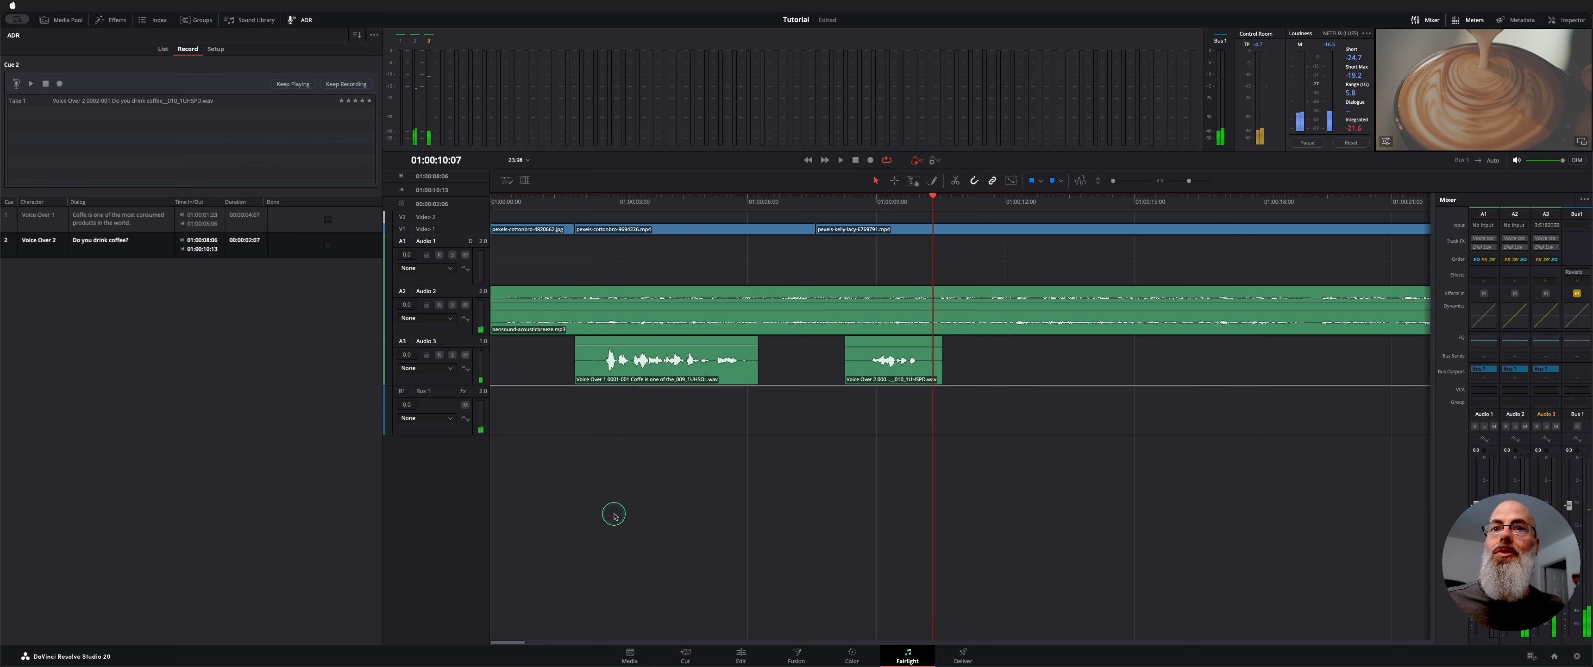
pyautogui.click(627, 364)
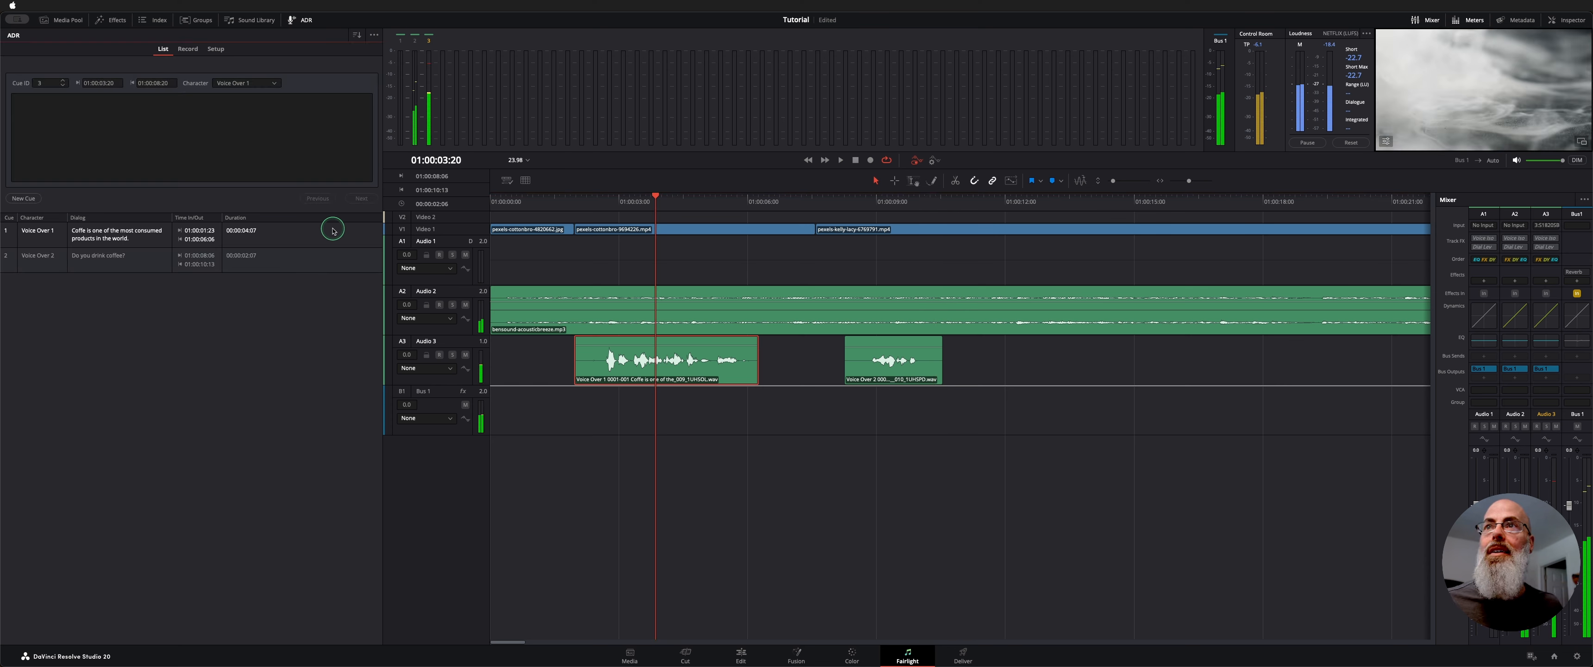